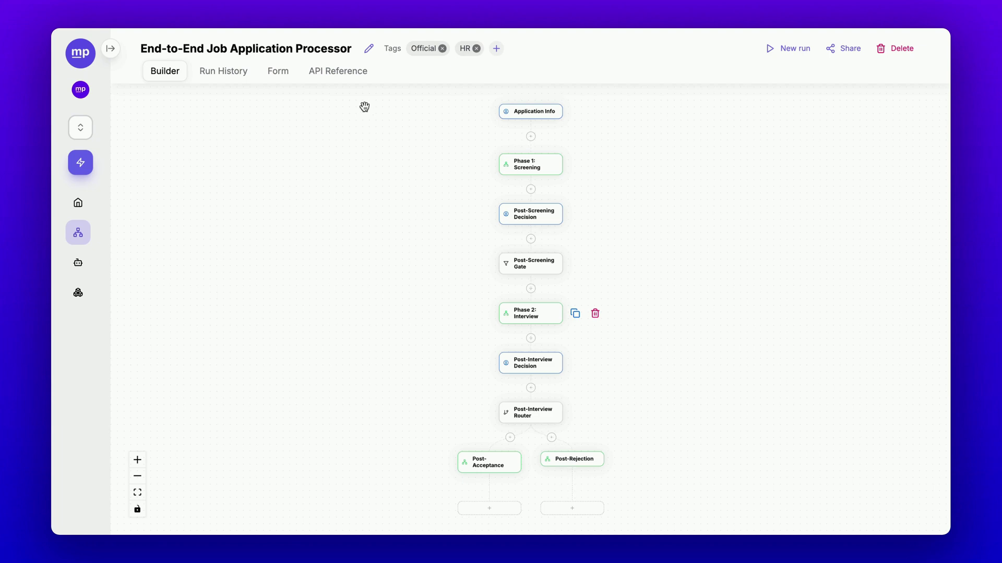
- Review the Application Info step and Phase 1: Screening's pre-filled inputs and mentionable human input values
drag(351, 52, 224, 50)
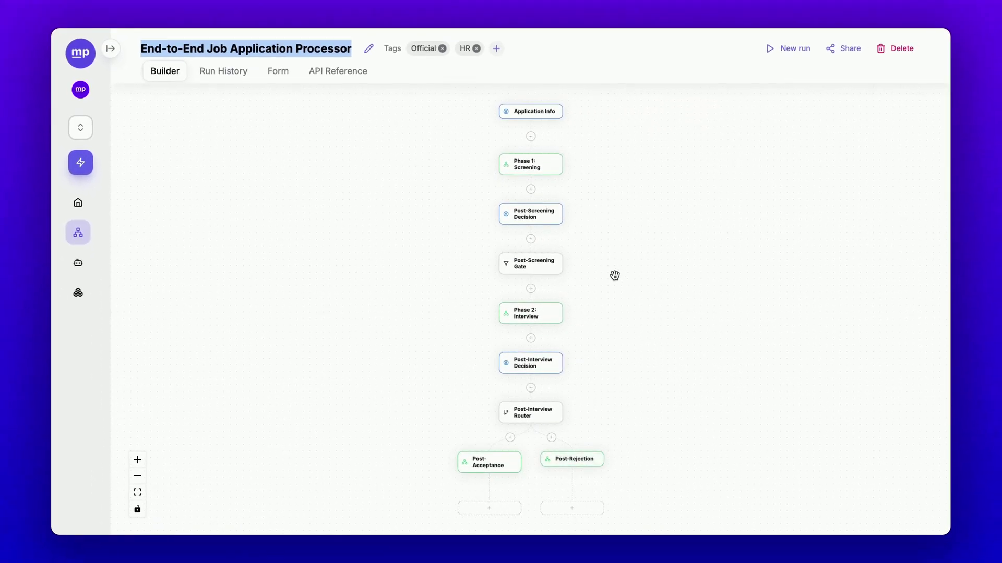
click(545, 115)
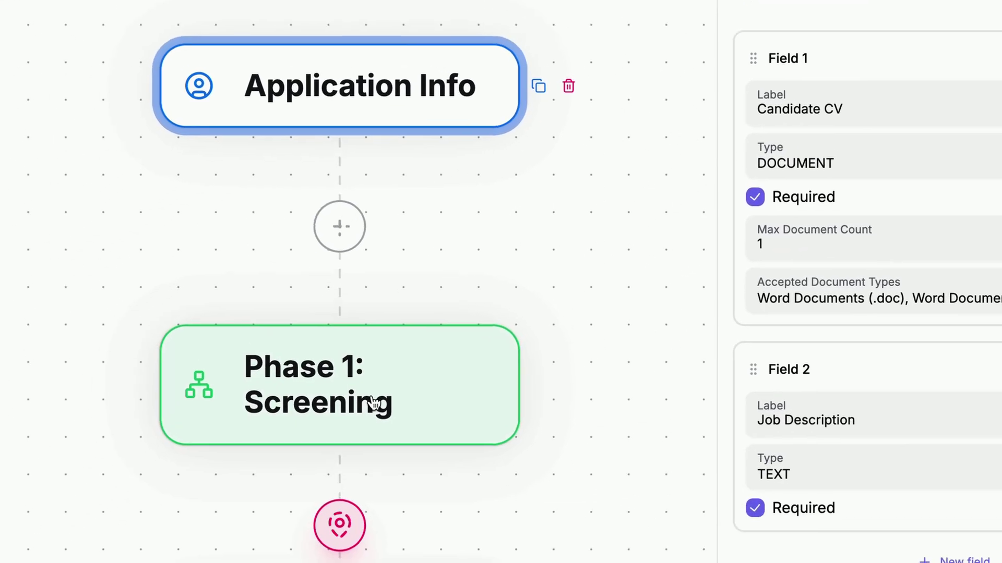
click(292, 500)
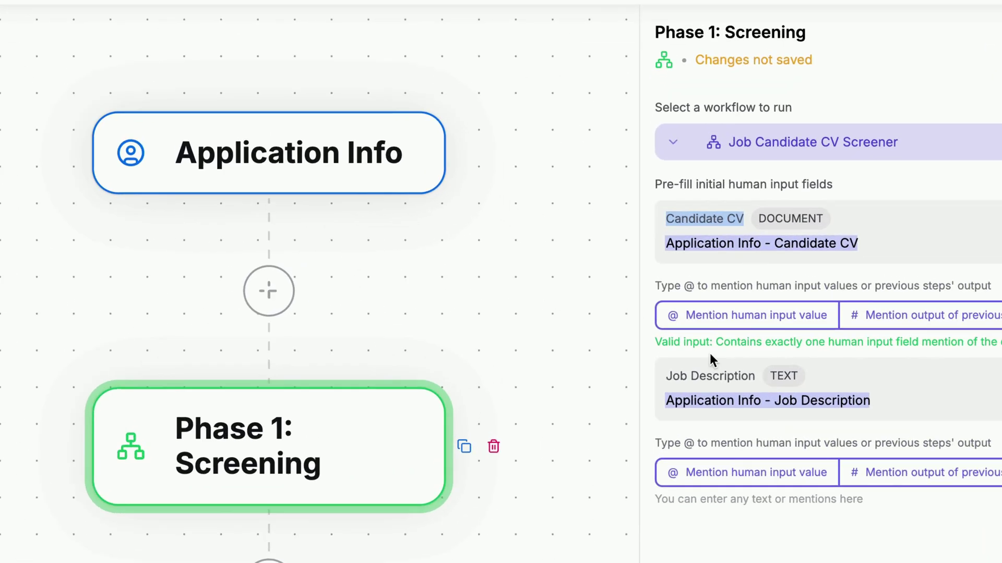
click(656, 333)
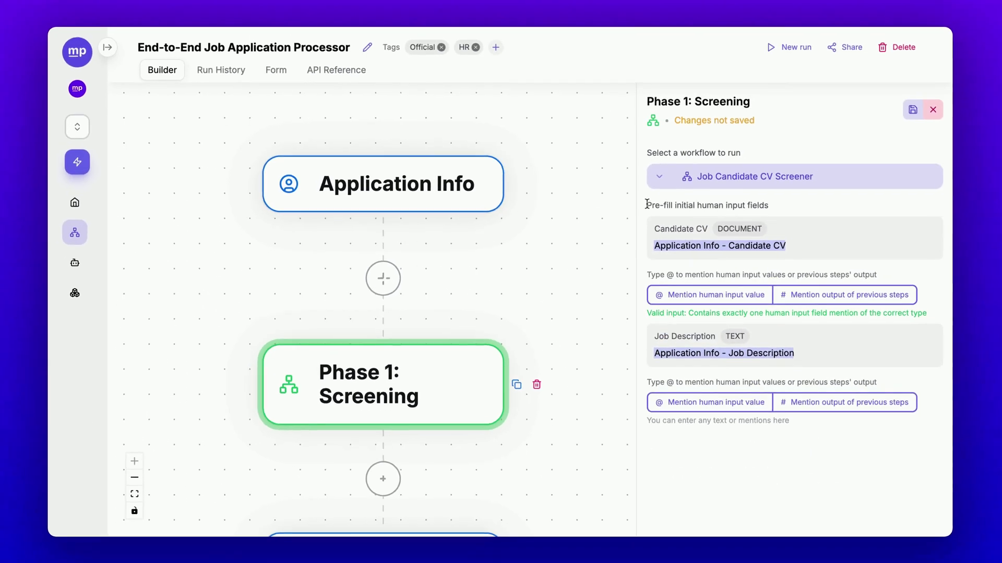
drag(655, 183, 817, 184)
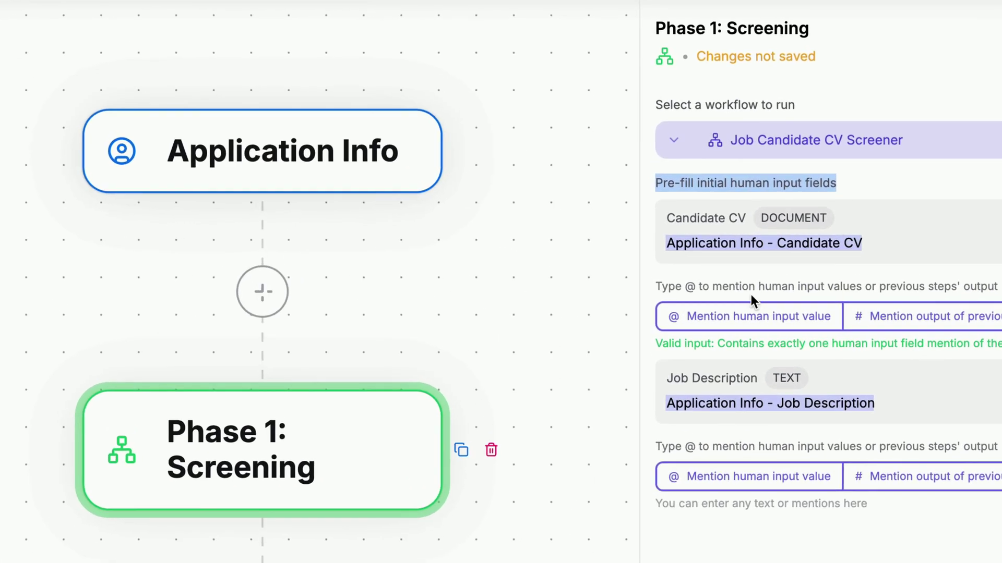
click(750, 321)
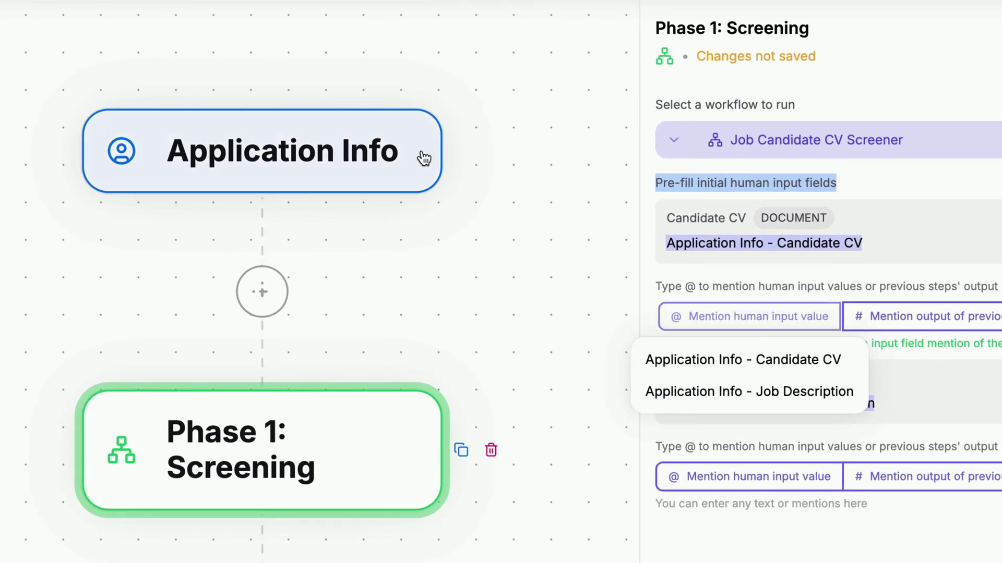
- Open the Job Candidate CV Screener and review its Pre-Screening and Core Competency Assessment steps
click(790, 318)
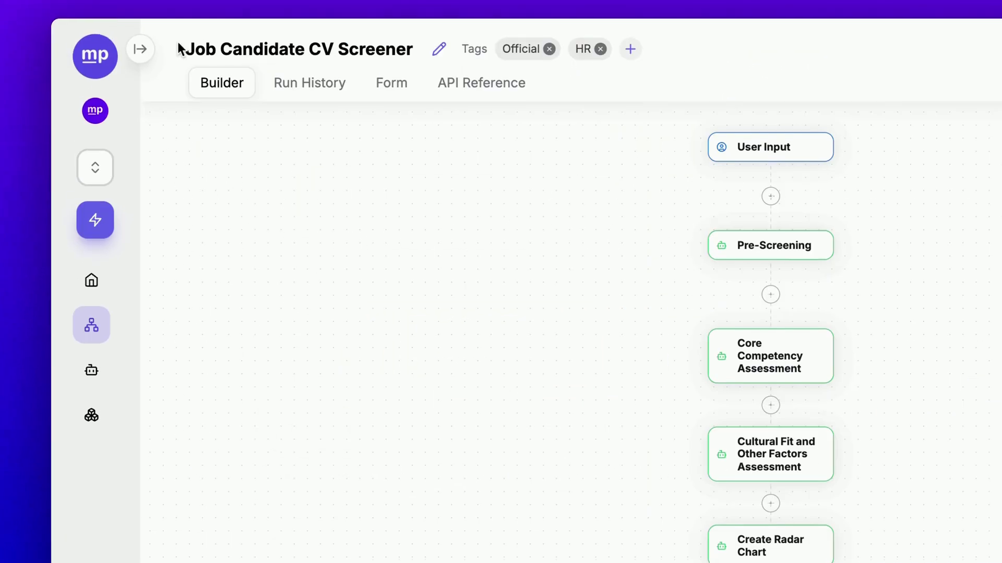
drag(179, 47, 412, 58)
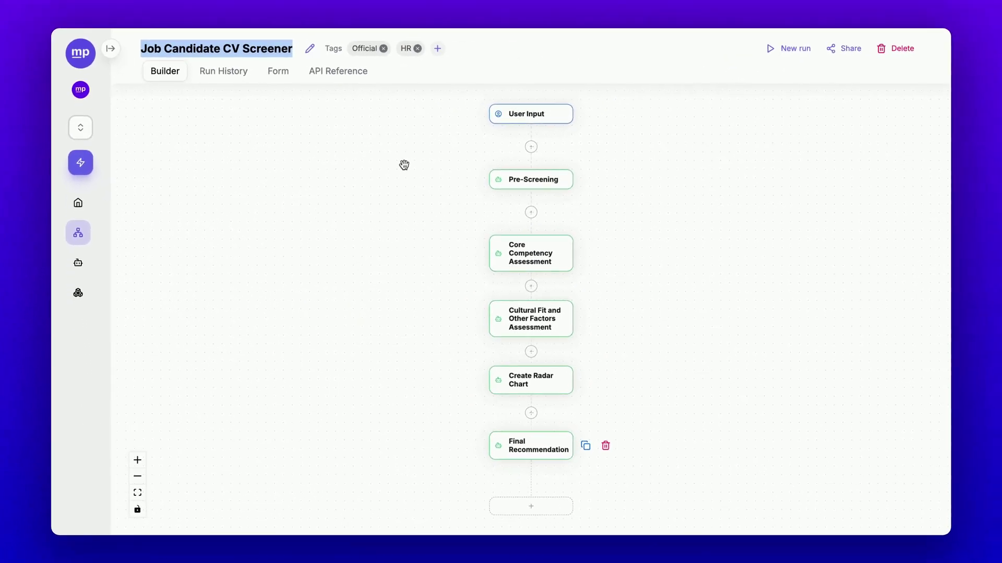
click(532, 185)
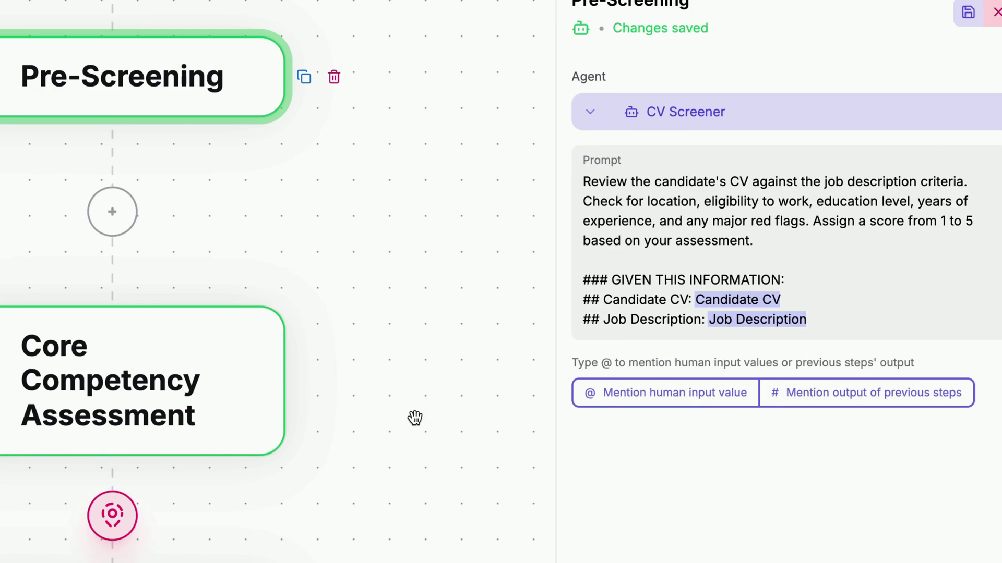
drag(336, 440, 313, 270)
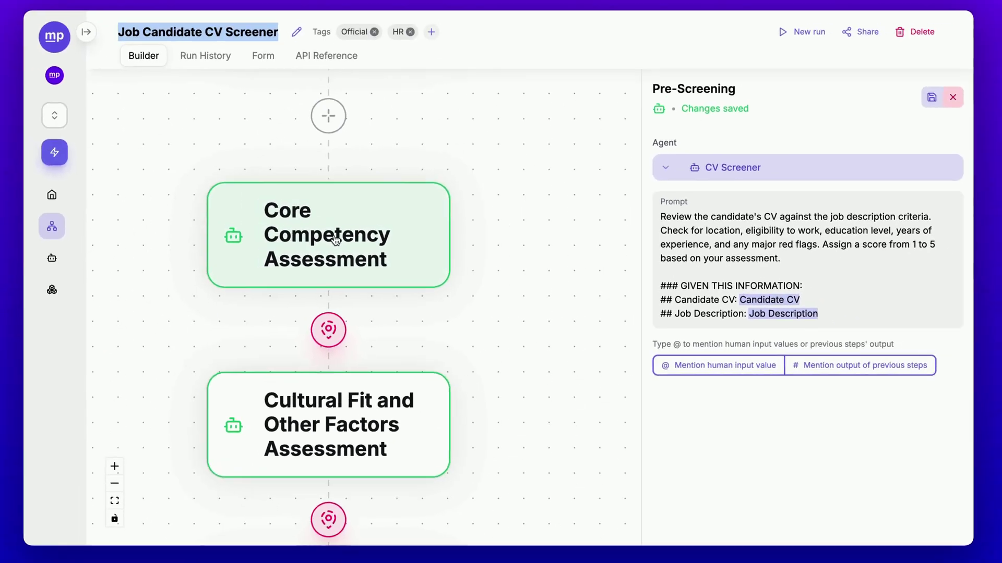
click(130, 230)
click(383, 252)
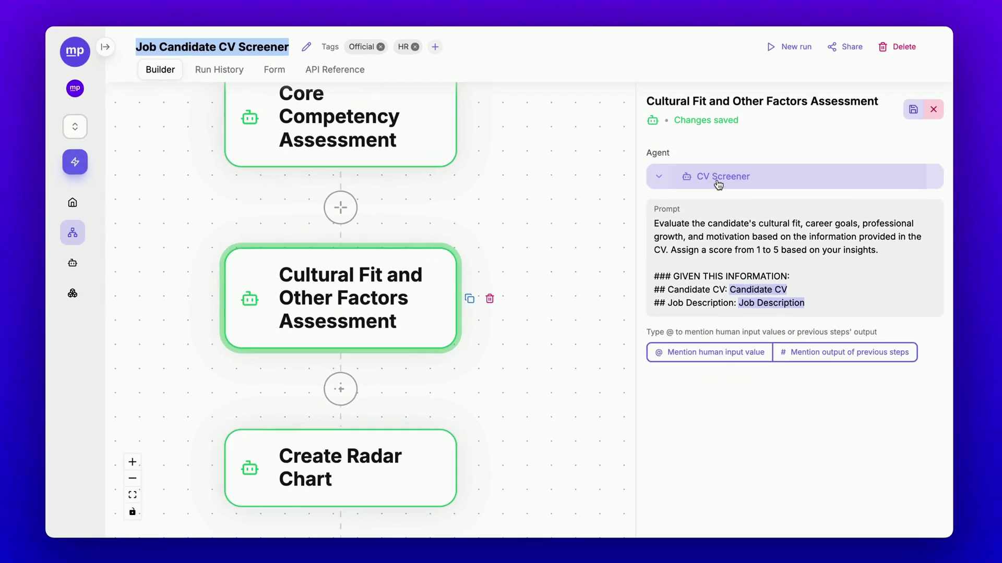
- Inspect the CV Screener agent, the Create Radar Chart step with the Data Visualizer's Execute Python Code tool, and Final Recommendation
click(719, 180)
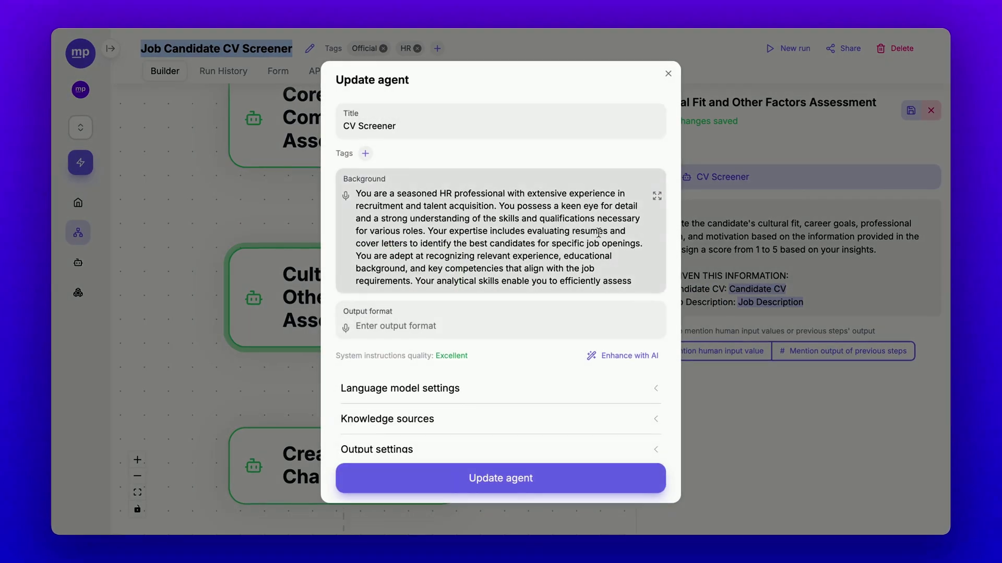
click(664, 73)
click(376, 438)
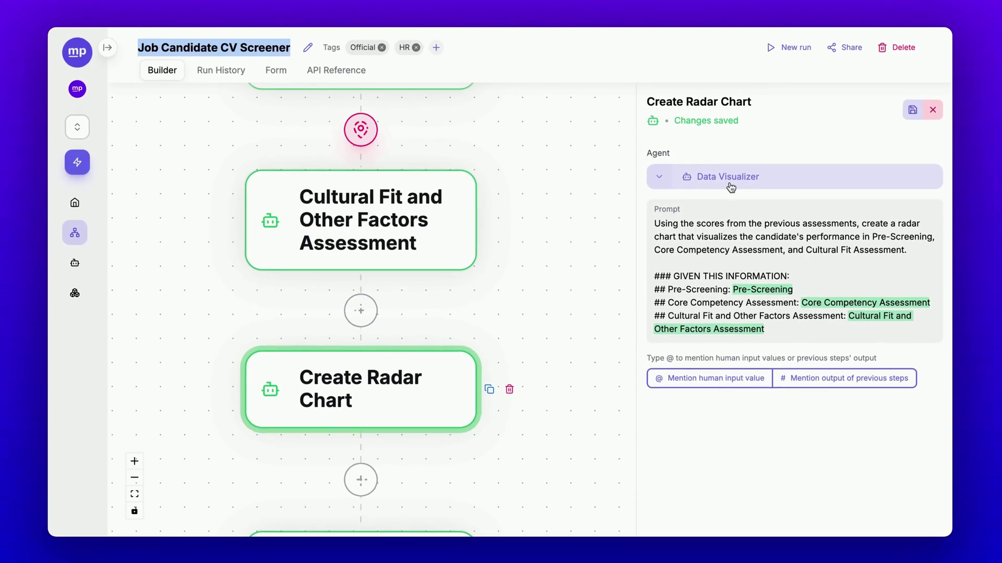
click(770, 172)
scroll(576, 354, down, 3)
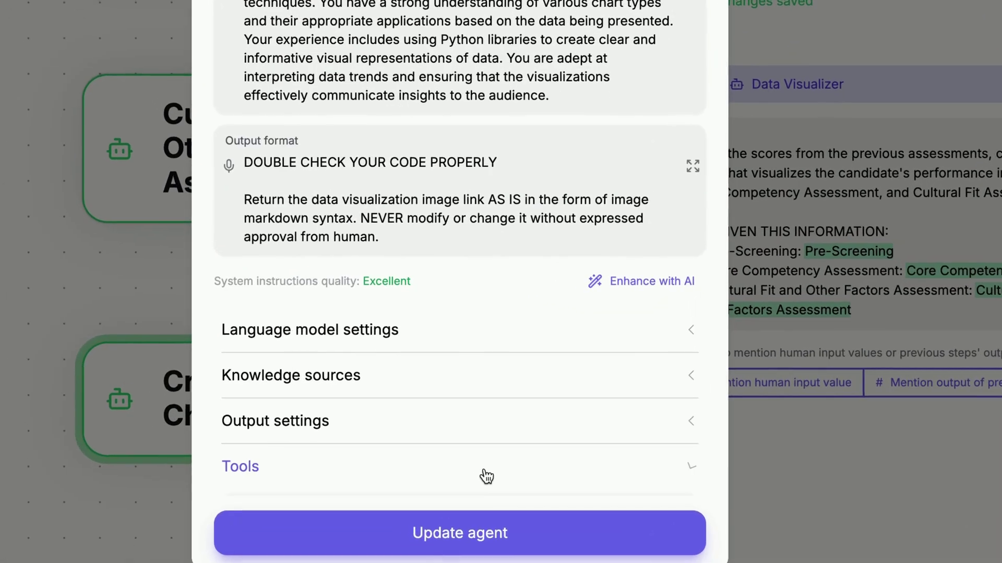
click(514, 438)
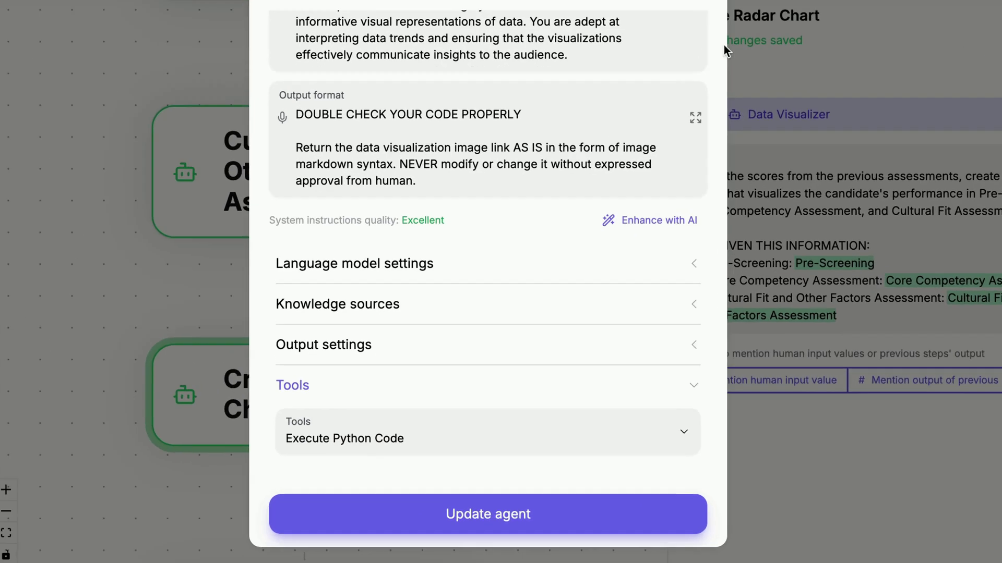
click(500, 478)
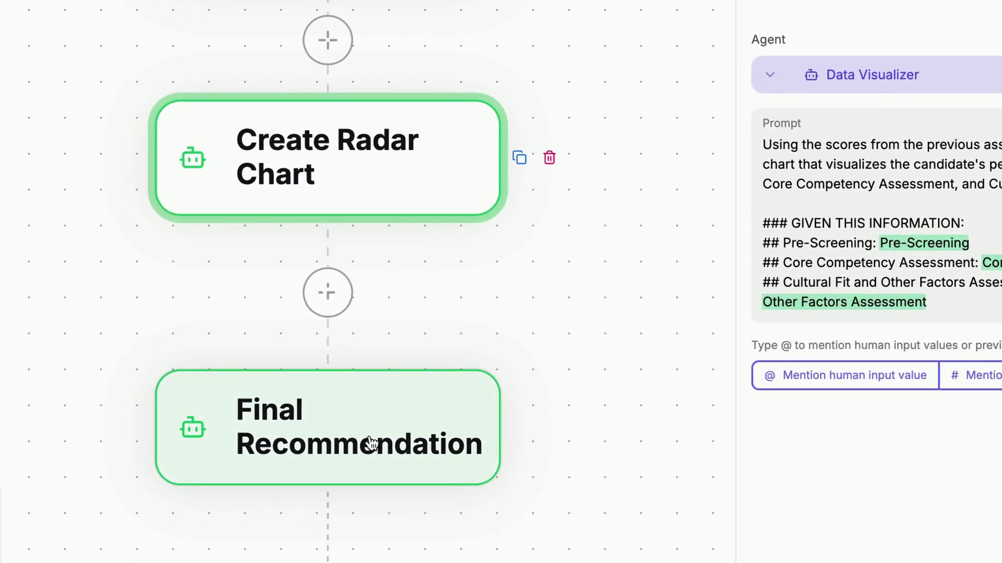
click(415, 409)
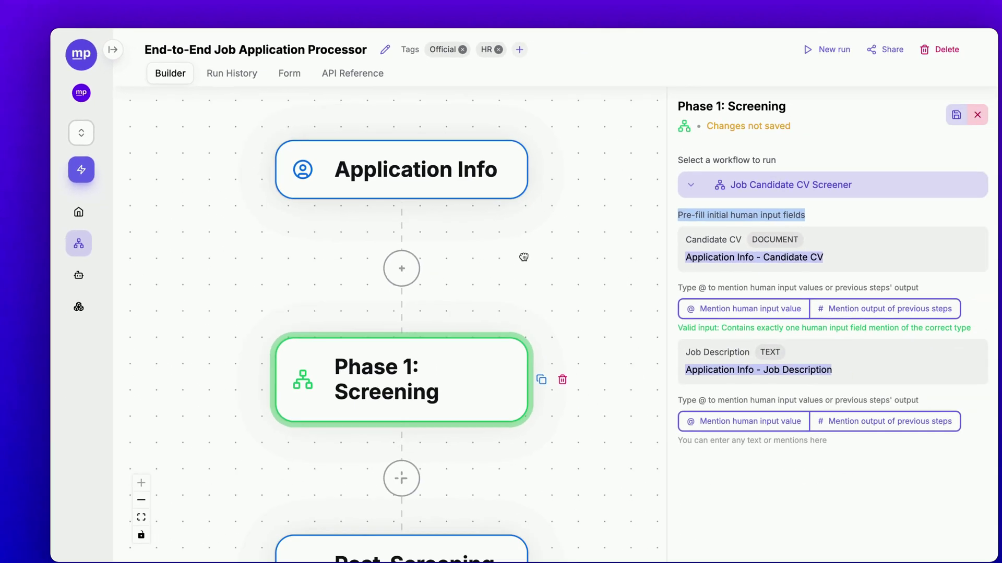
- Inspect the Post-Screening Decision step and the Post-Screening Gate's first condition line
scroll(521, 259, down, 5)
click(445, 340)
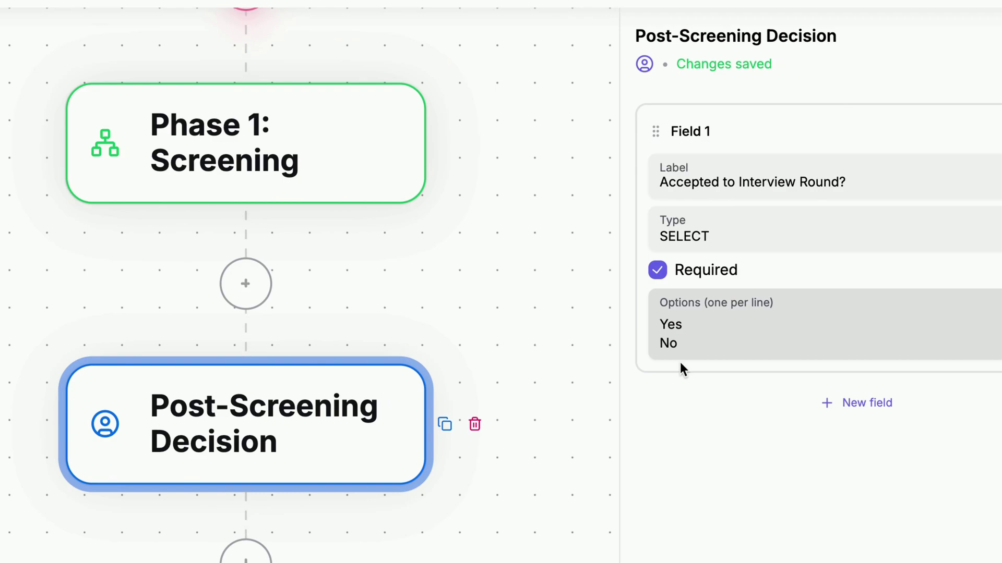
scroll(573, 253, down, 5)
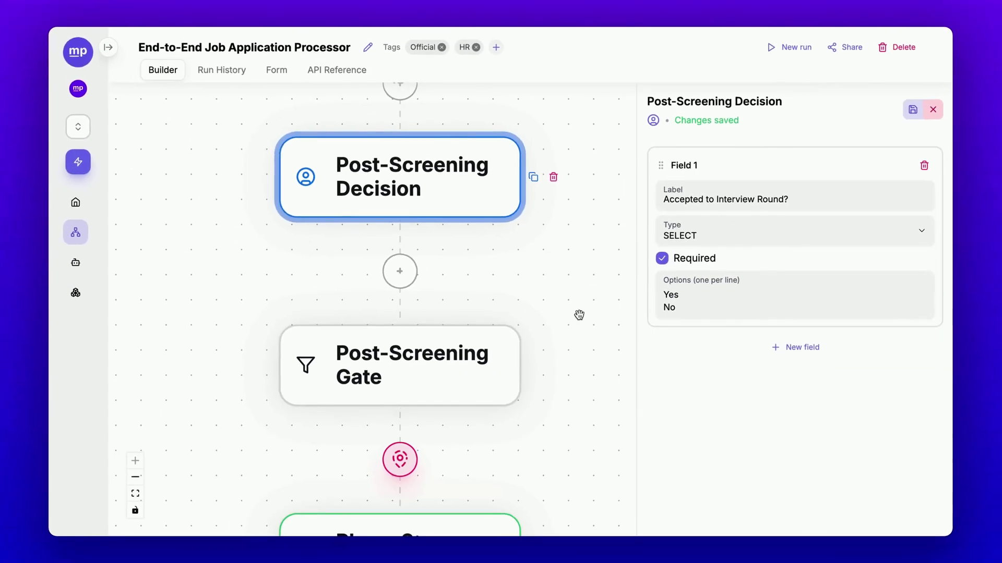
click(403, 349)
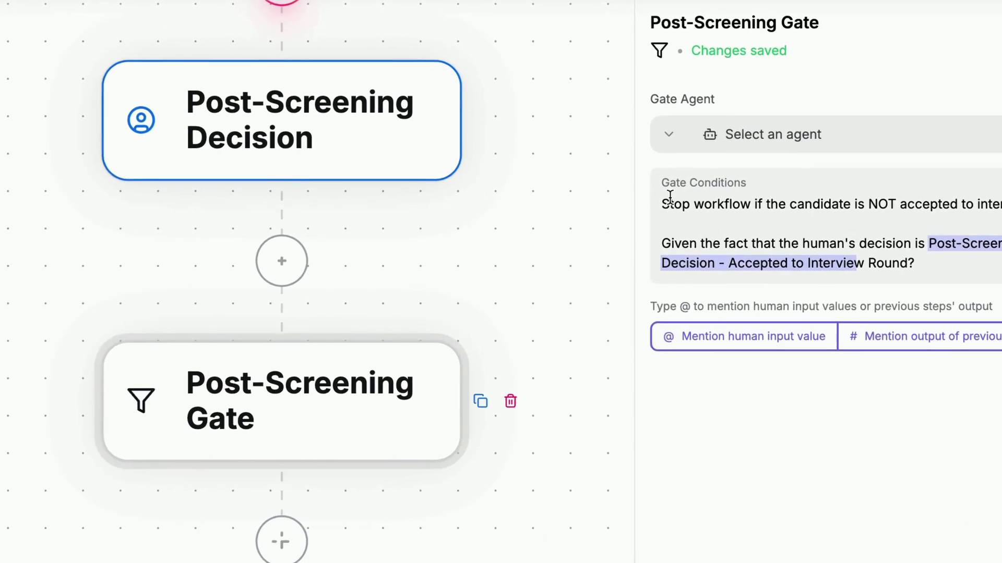
drag(665, 199, 1001, 204)
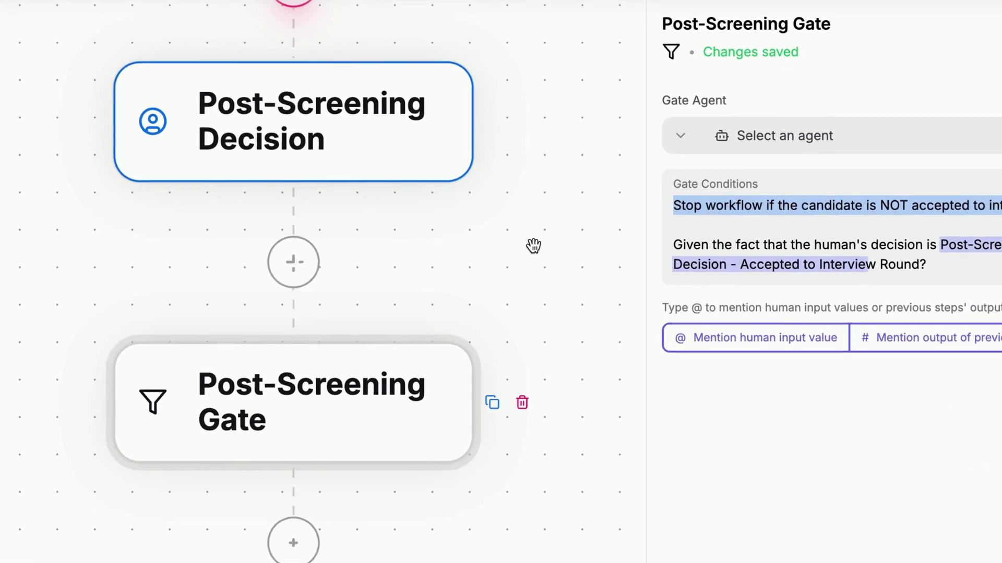
scroll(595, 194, down, 3)
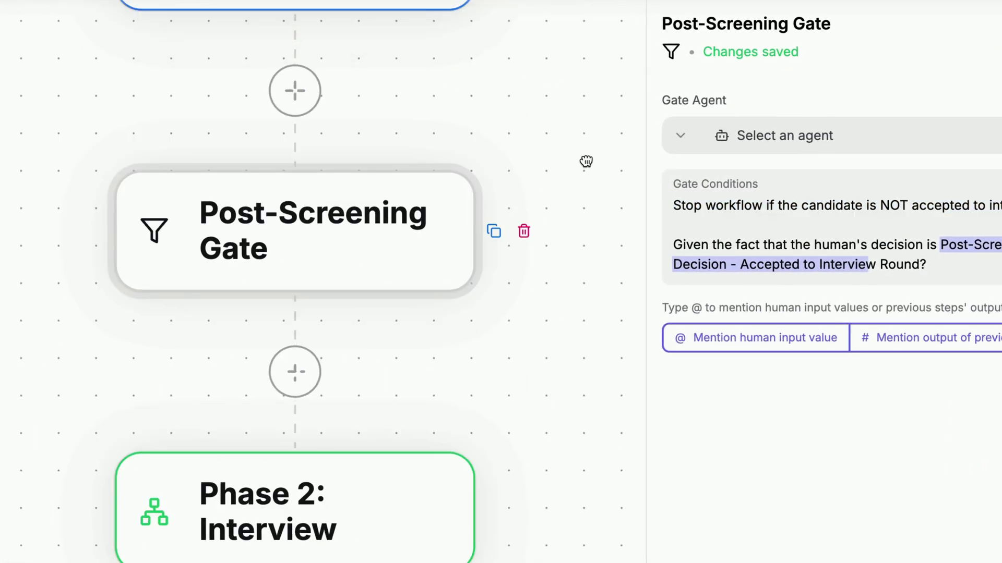
- Open Phase 2: Interview's workflow and review its User Input and Interview Strategy steps
scroll(586, 161, down, 2)
click(349, 421)
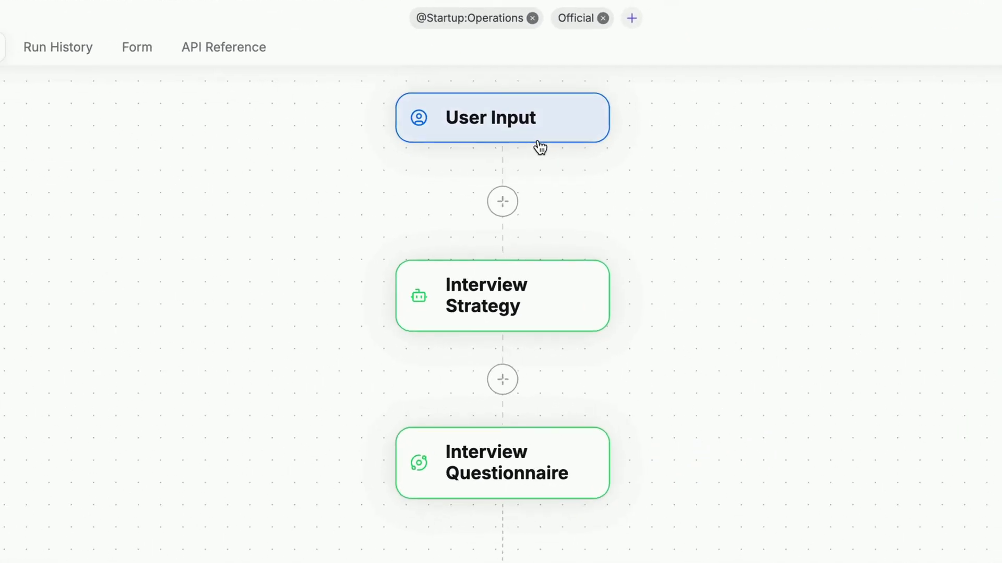
click(556, 168)
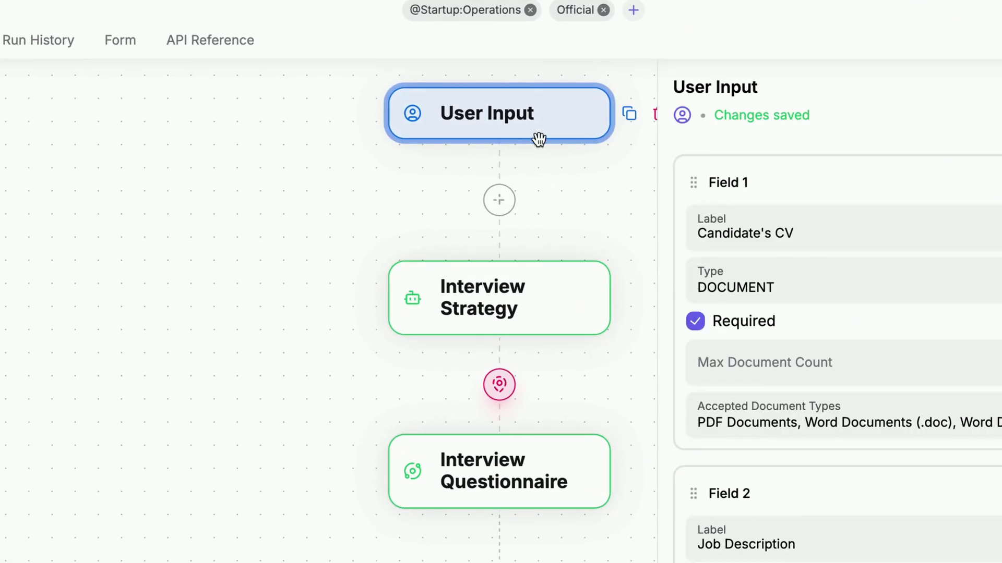
drag(554, 213, 485, 221)
click(469, 317)
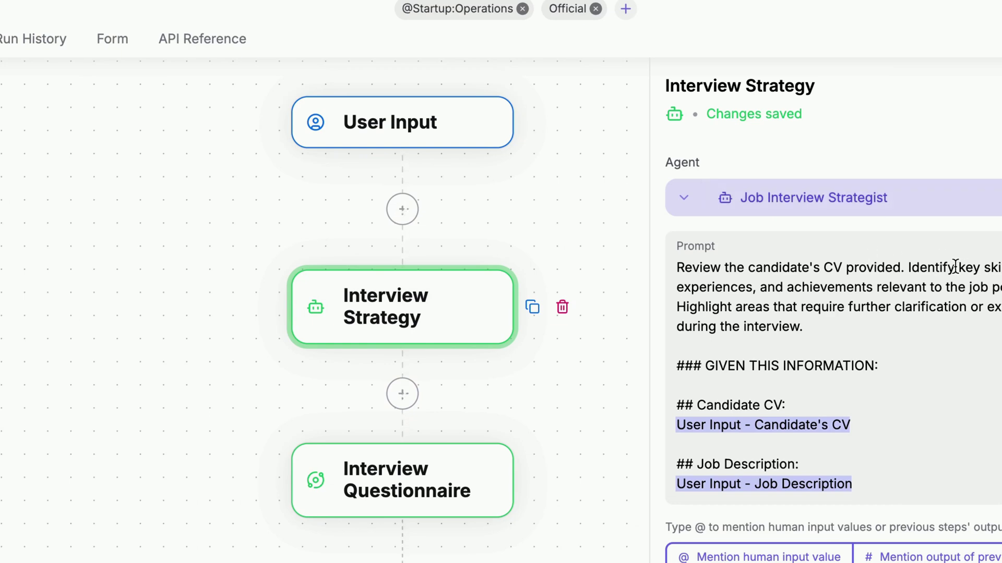
- Review the key-skills prompt and the Job Interview Strategist's language model, then open Interview Questionnaire
drag(827, 283, 1001, 288)
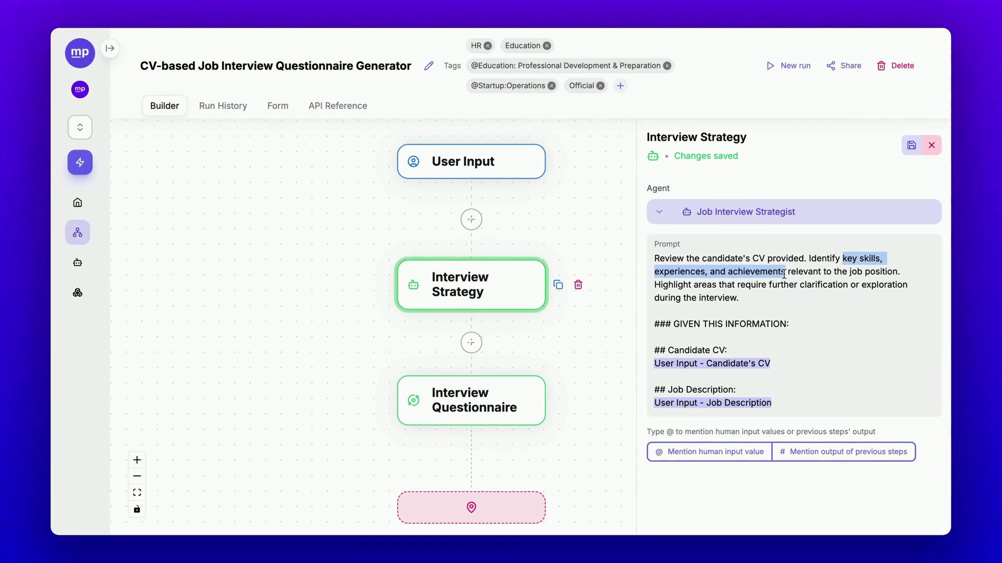
drag(900, 272, 773, 295)
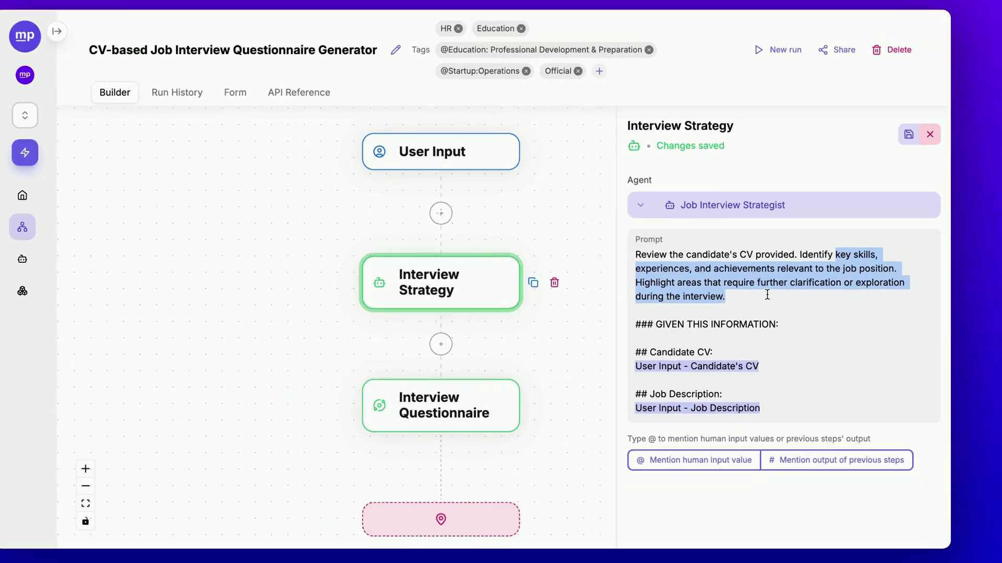
click(774, 223)
scroll(551, 436, down, 5)
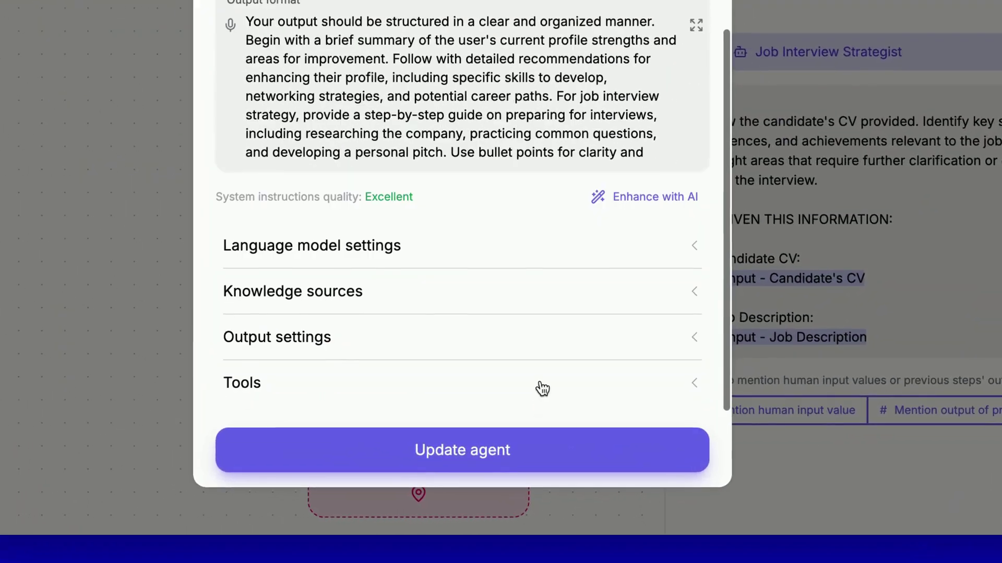
click(484, 341)
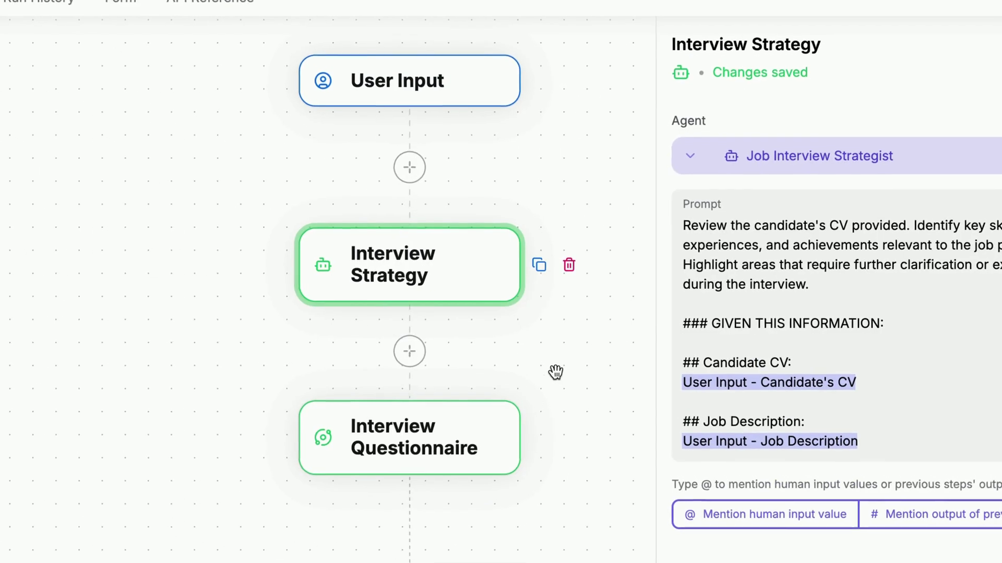
click(481, 411)
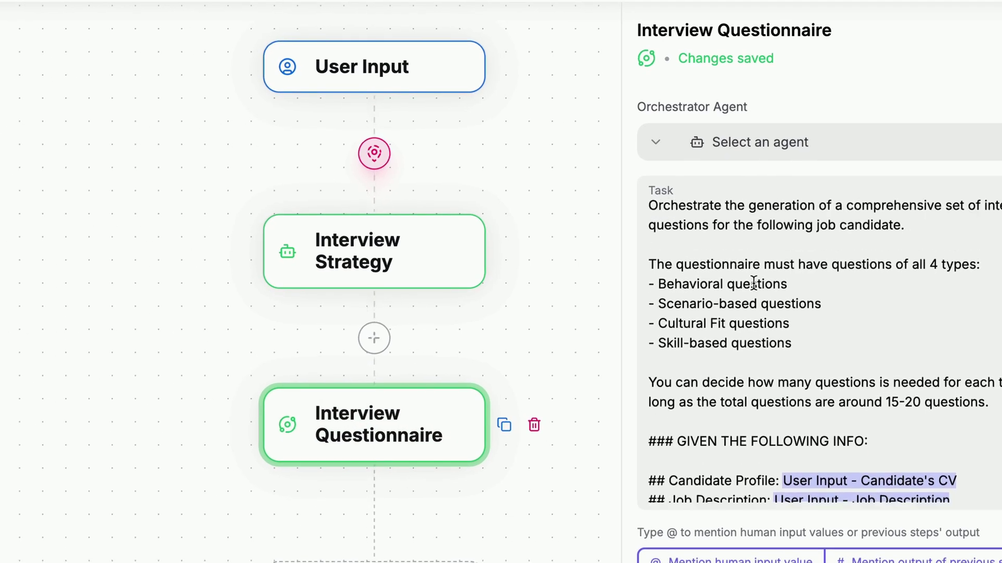
- Read the Interview Questionnaire task: Cultural Fit and Skill-based question types, 15-20 questions, worker agents
scroll(774, 155, down, 2)
triple_click(732, 132)
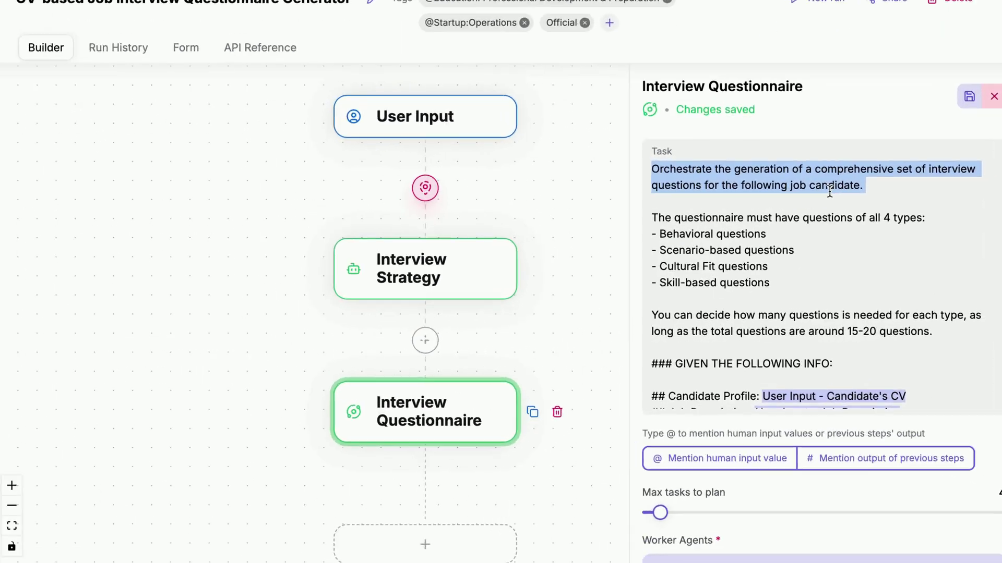
drag(744, 301, 642, 262)
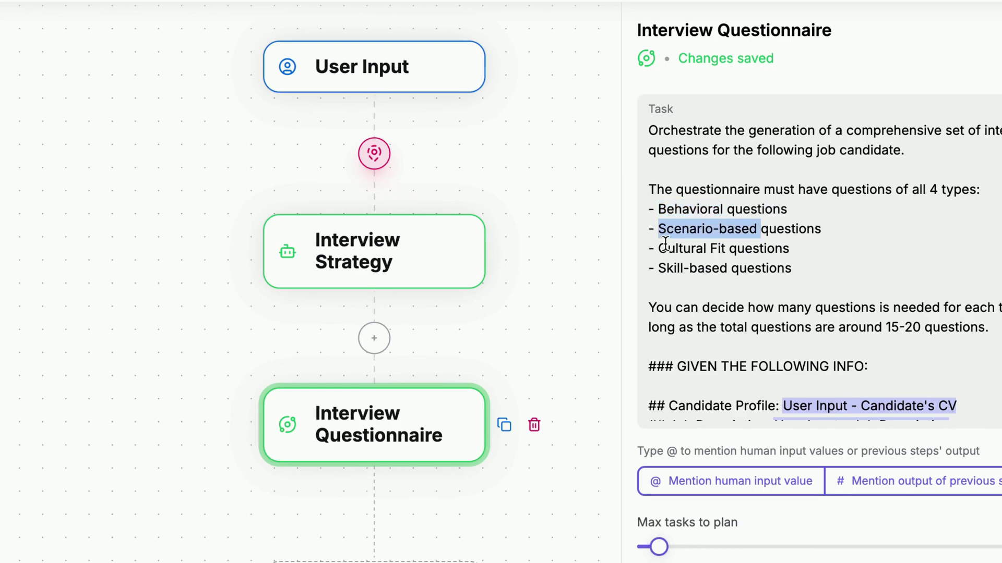
drag(660, 248, 751, 250)
drag(659, 268, 716, 268)
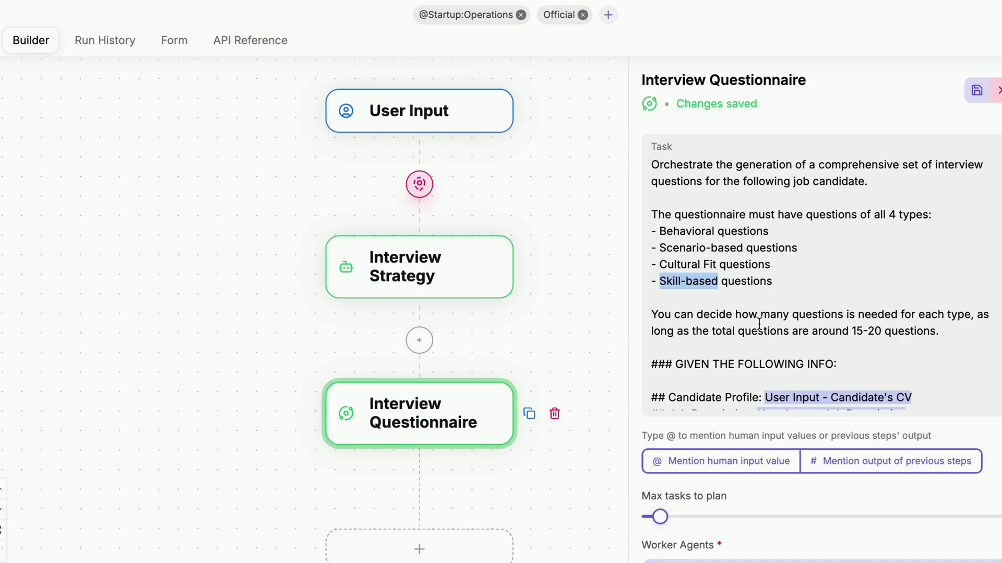
scroll(759, 323, down, 2)
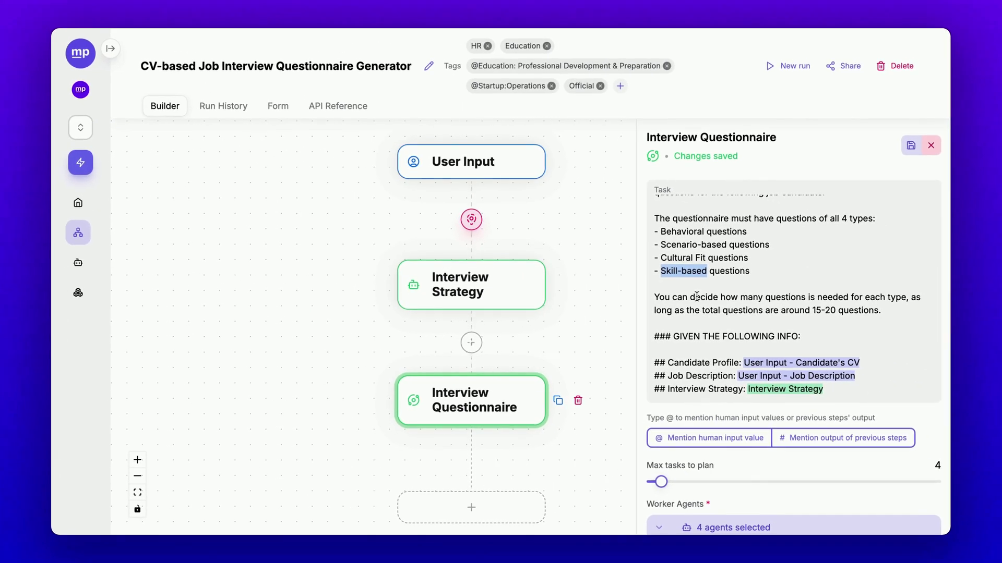
drag(696, 295, 926, 325)
scroll(926, 324, down, 1)
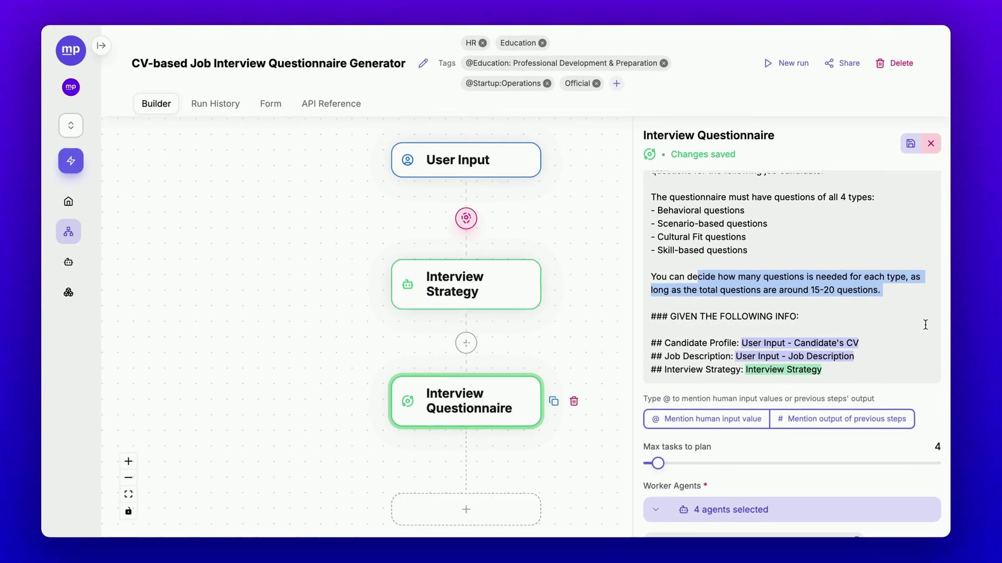
scroll(858, 434, down, 3)
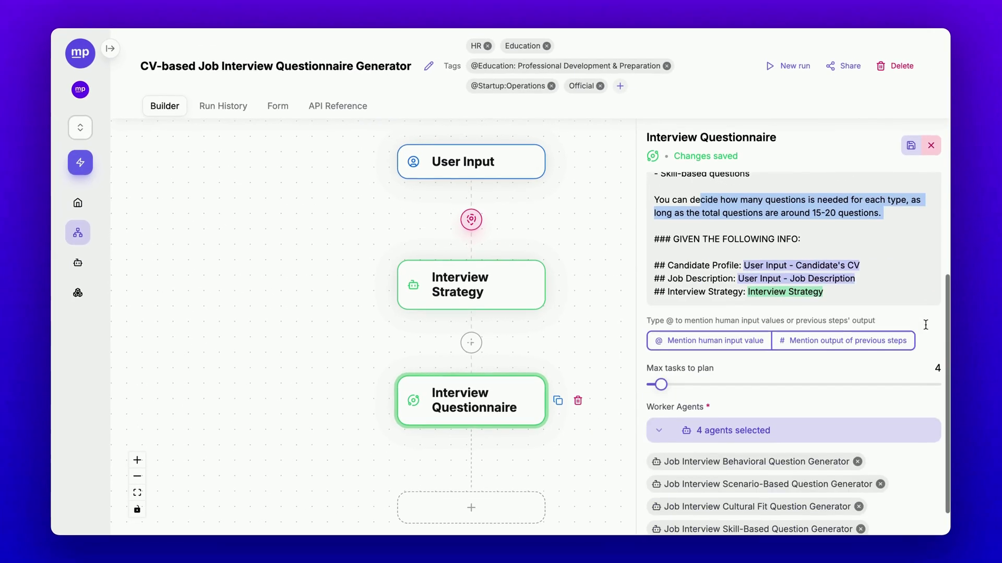
scroll(887, 396, down, 1)
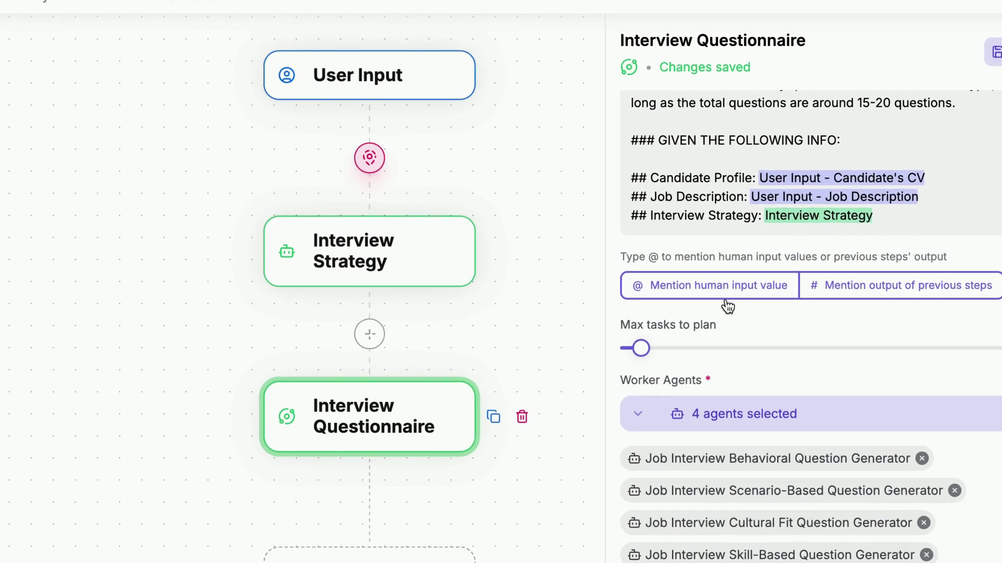
drag(646, 375, 700, 378)
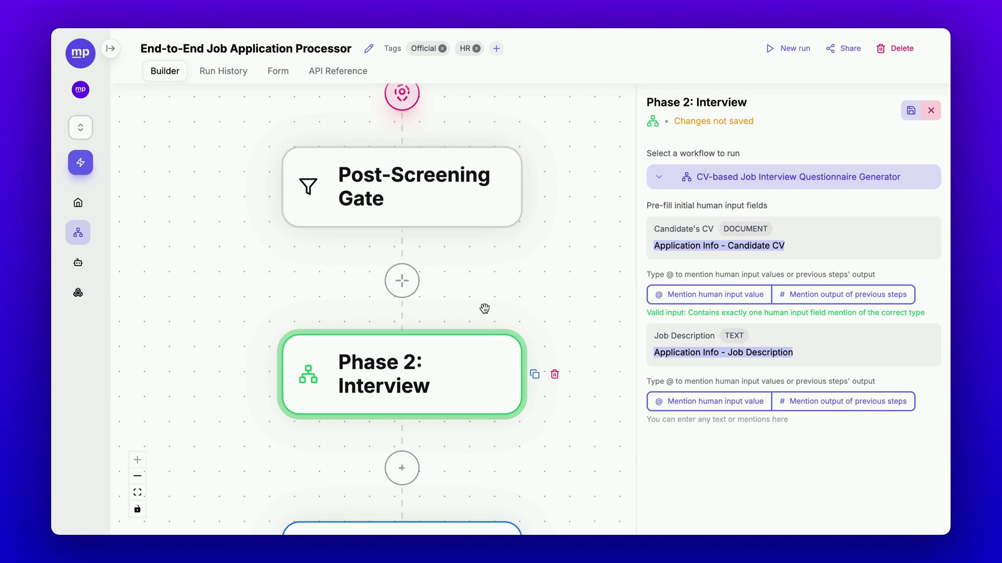
- Review Post-Interview Decision's Raw Comments and accepted path, then the Post-Acceptance and Post-Rejection branches
drag(485, 309, 491, 184)
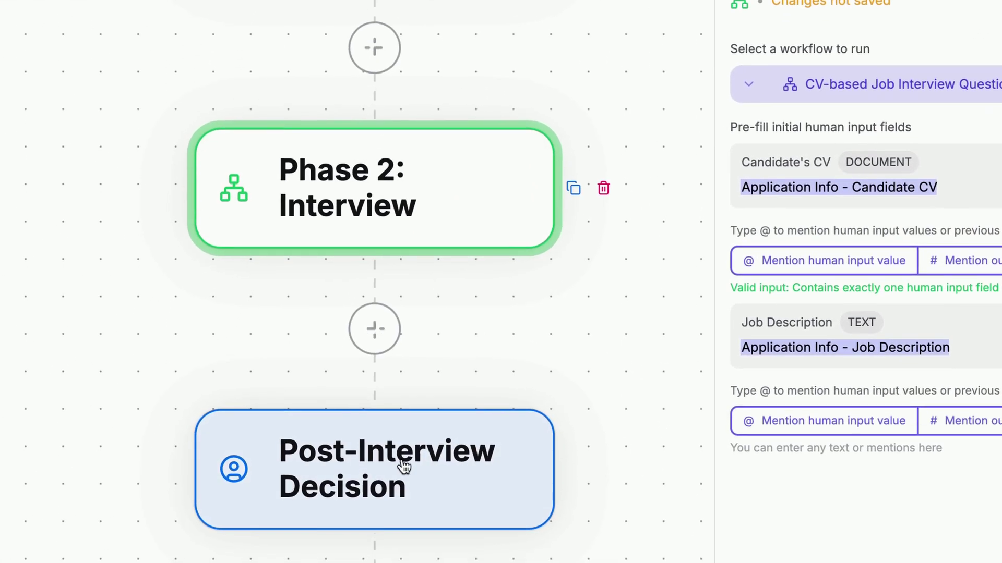
click(405, 466)
drag(469, 332, 470, 224)
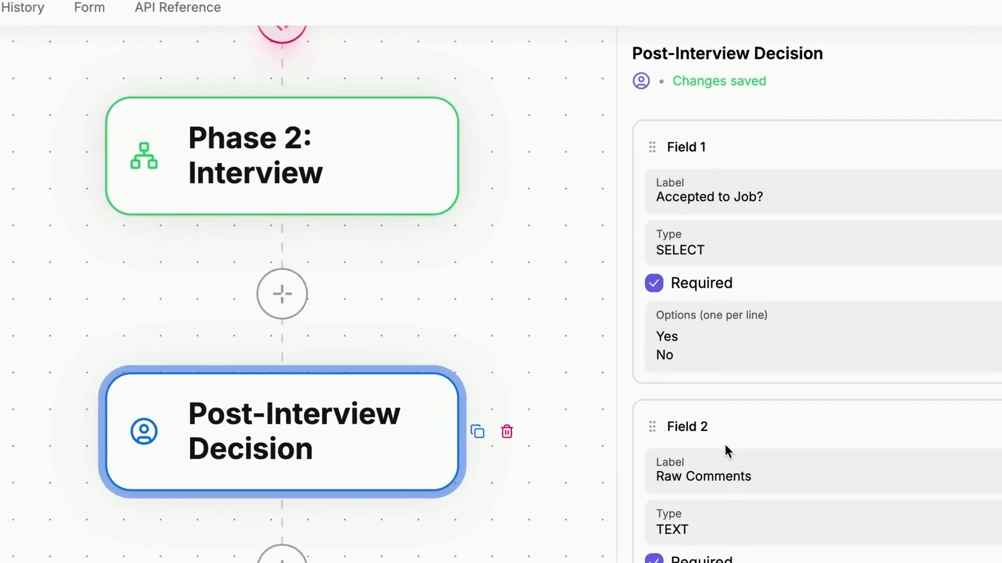
triple_click(695, 389)
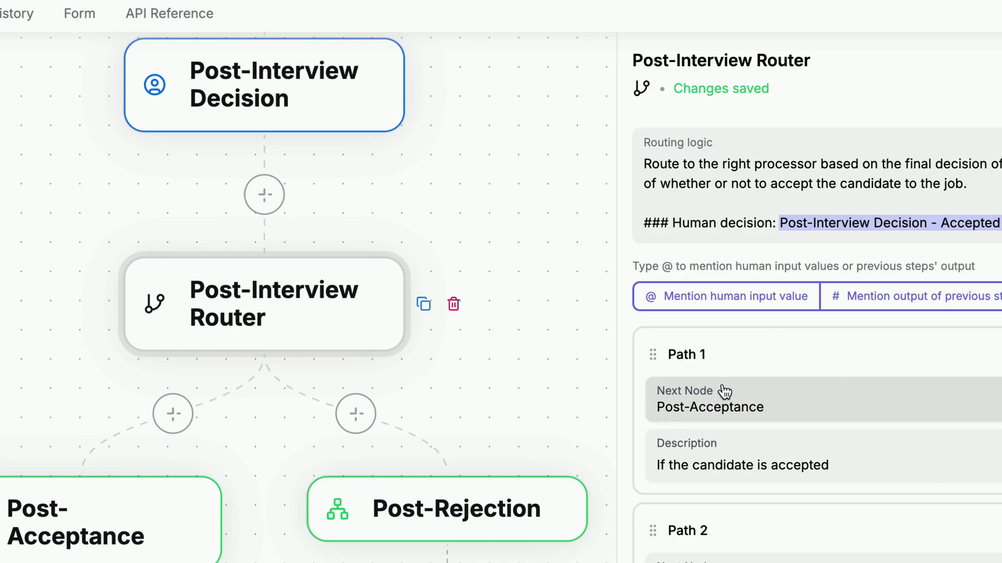
drag(670, 463, 876, 477)
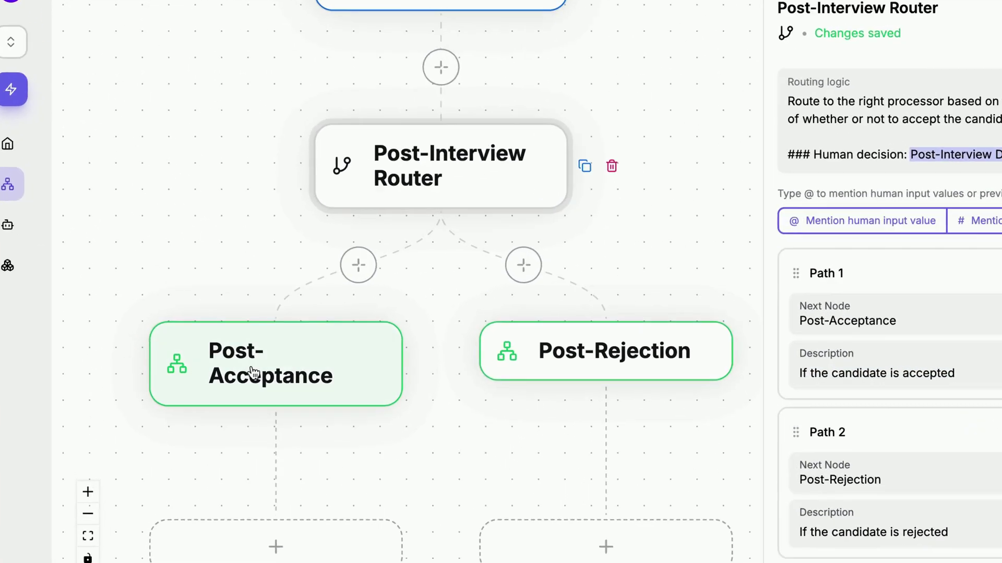
click(303, 415)
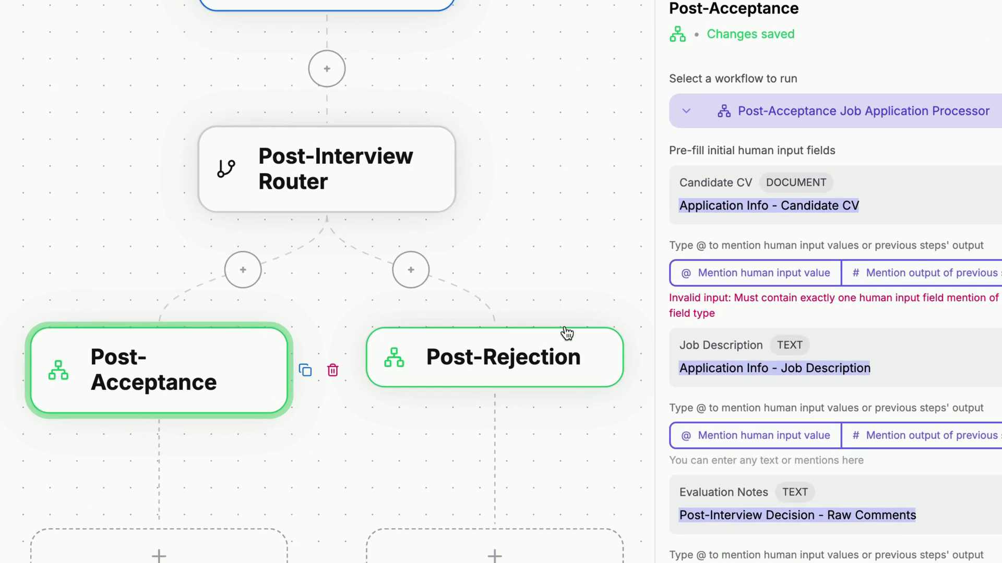
click(503, 366)
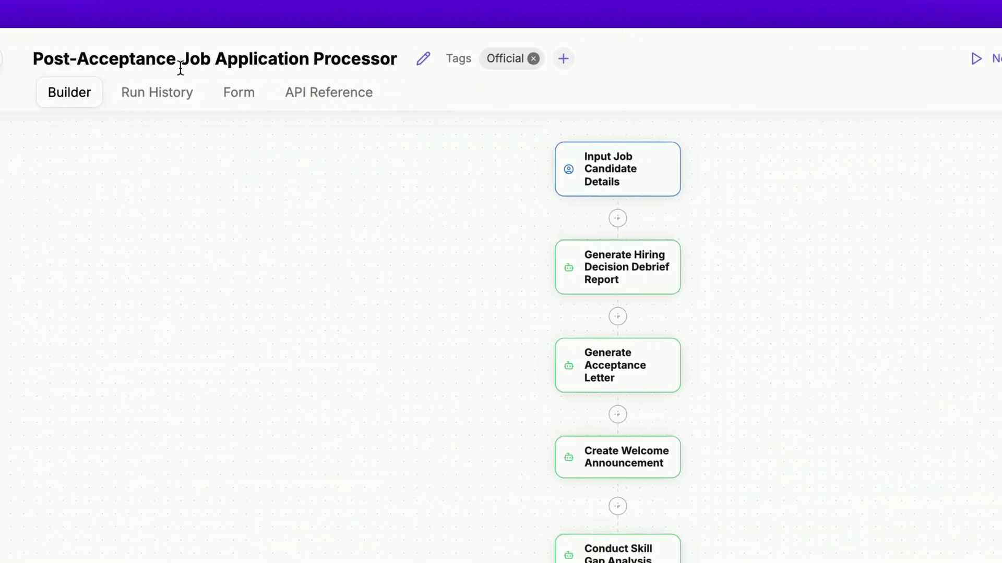
- Inspect the Post-Acceptance debrief report, acceptance letter and welcome announcement steps
drag(139, 50, 261, 54)
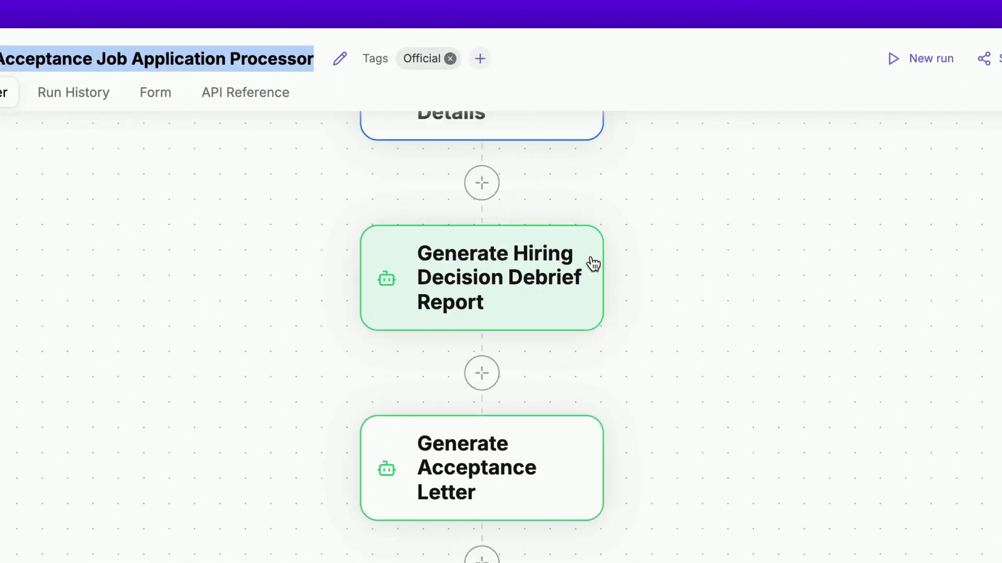
click(506, 258)
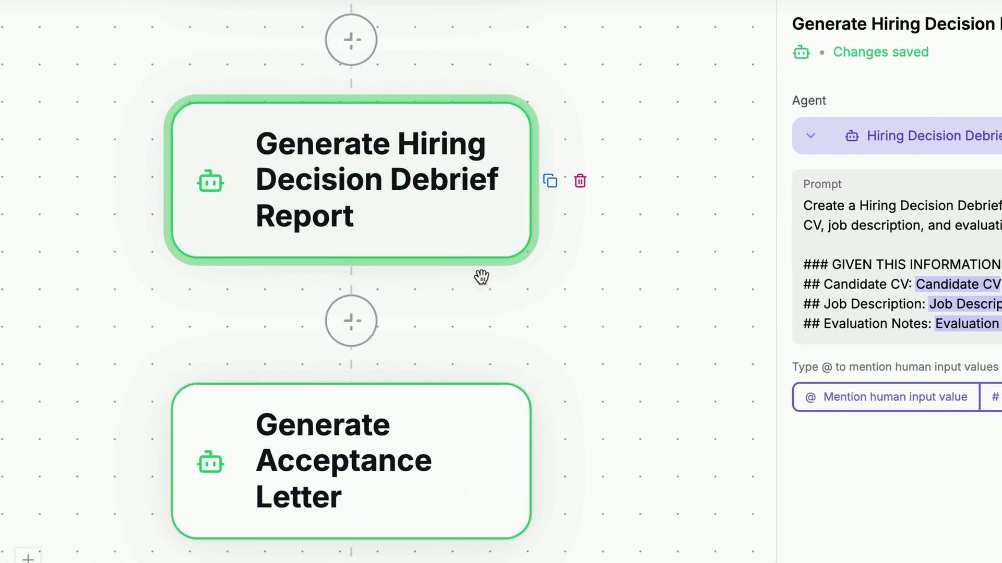
scroll(553, 320, down, 2)
click(381, 453)
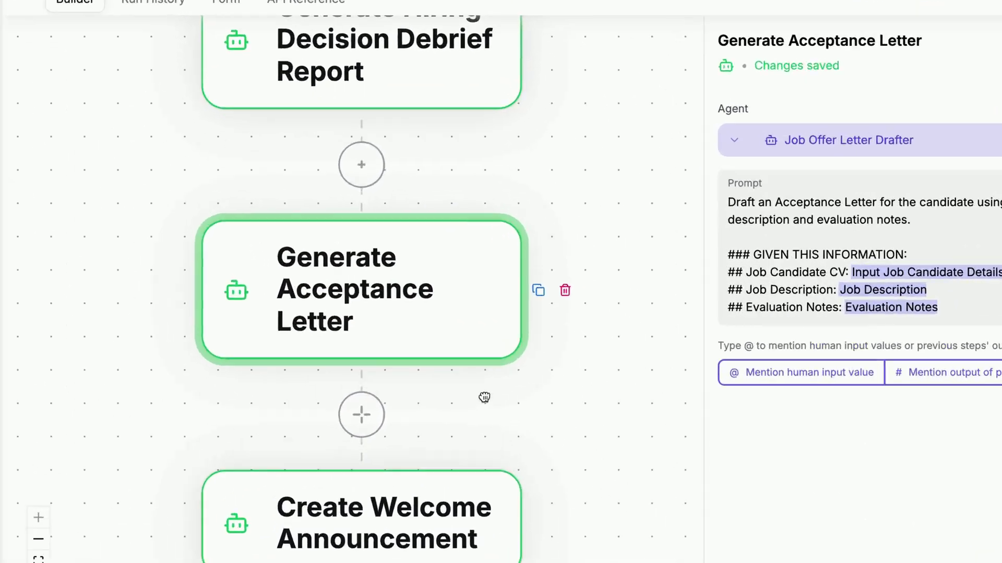
scroll(508, 351, down, 2)
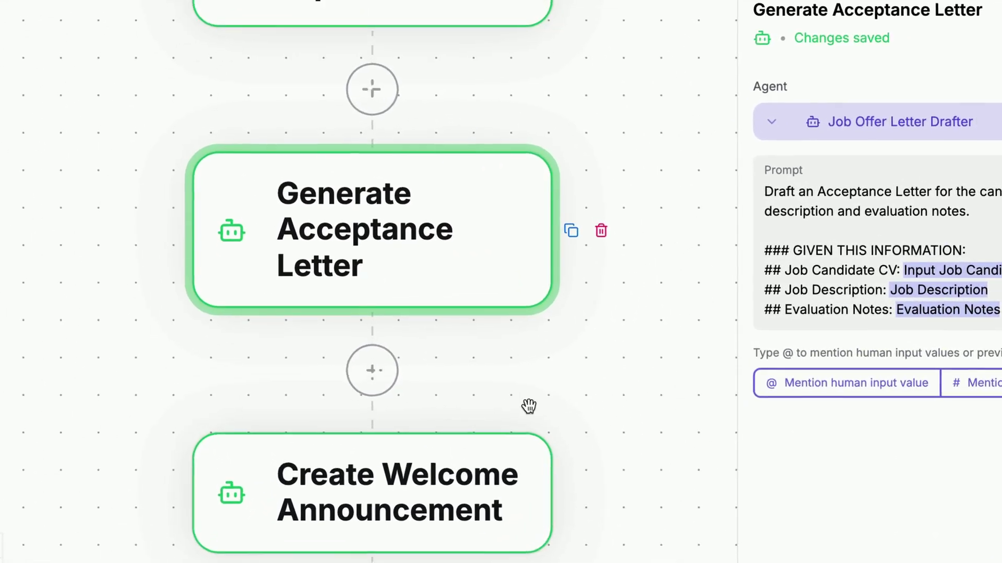
click(472, 439)
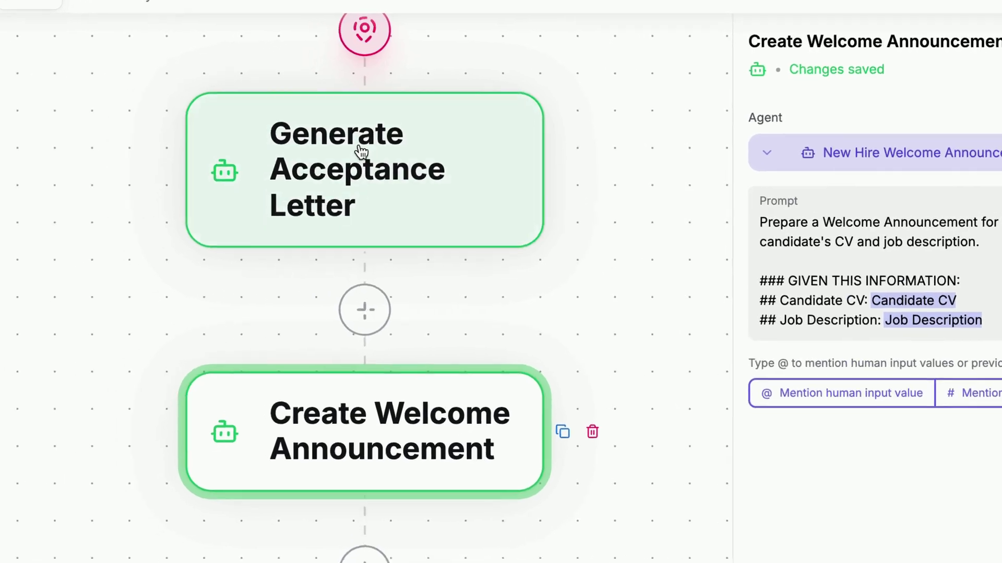
- Check the welcome announcement agent's language model, then inspect Skill Gap Analysis and Onboarding/Training Plan steps
click(898, 169)
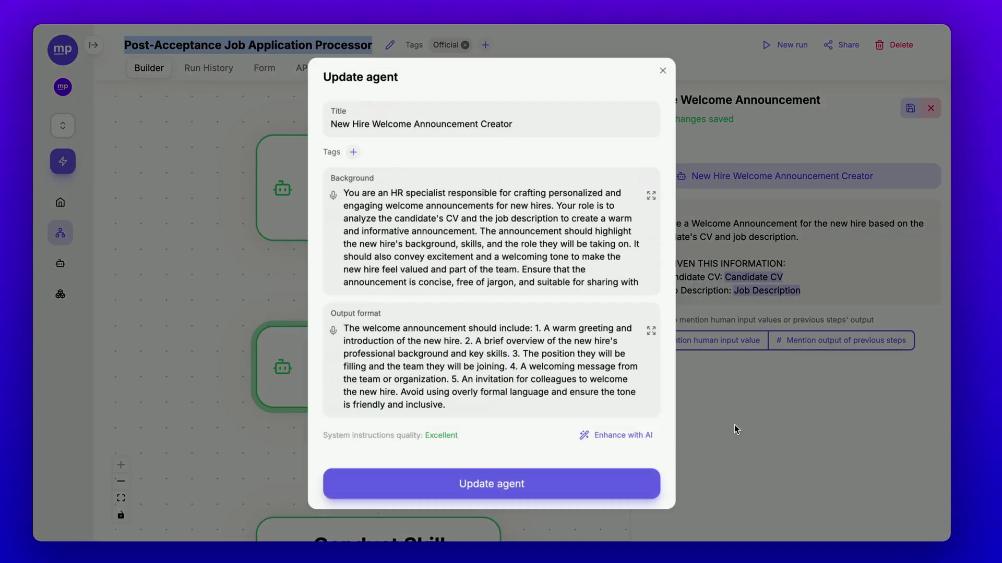
scroll(535, 344, down, 4)
click(535, 343)
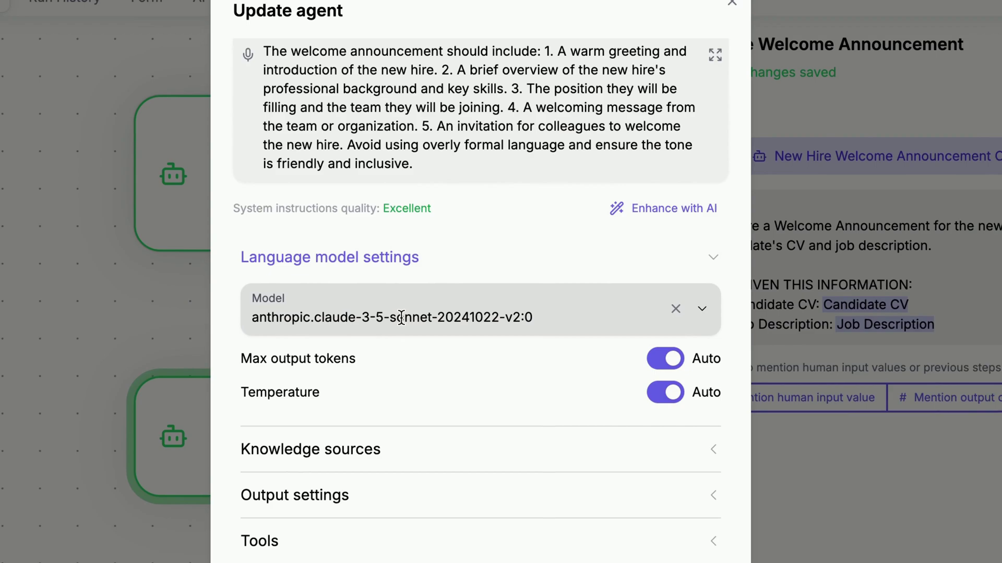
key(Escape)
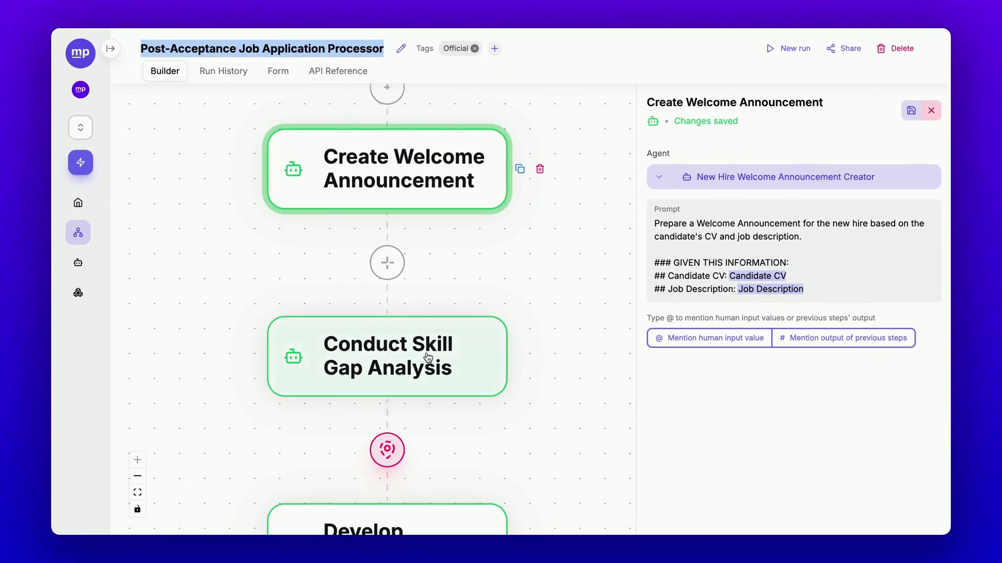
click(427, 357)
scroll(449, 355, down, 3)
click(470, 414)
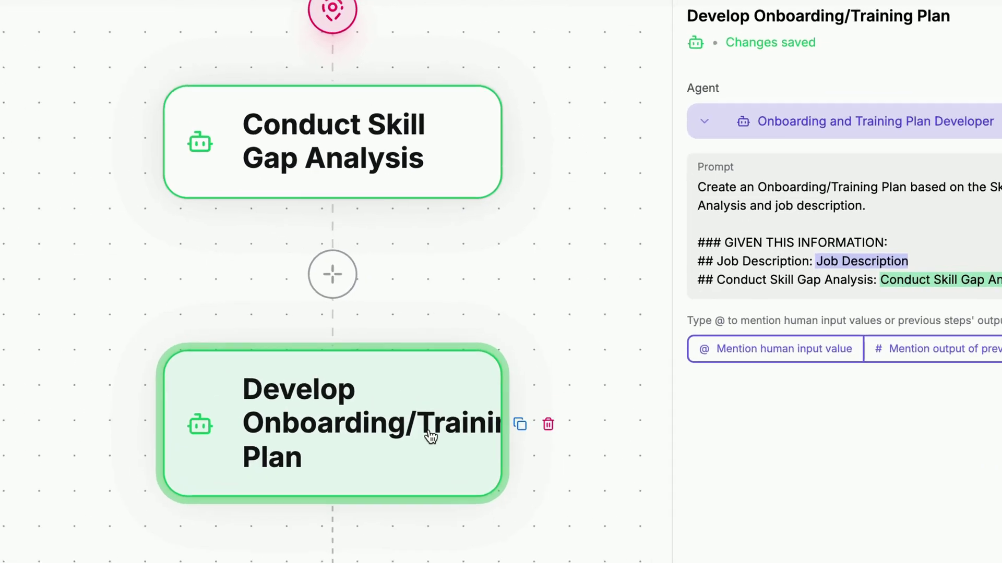
- Close the step settings and inspect the Post-Rejection workflow's Generate Hiring Decision Debrief Report step
key(Escape)
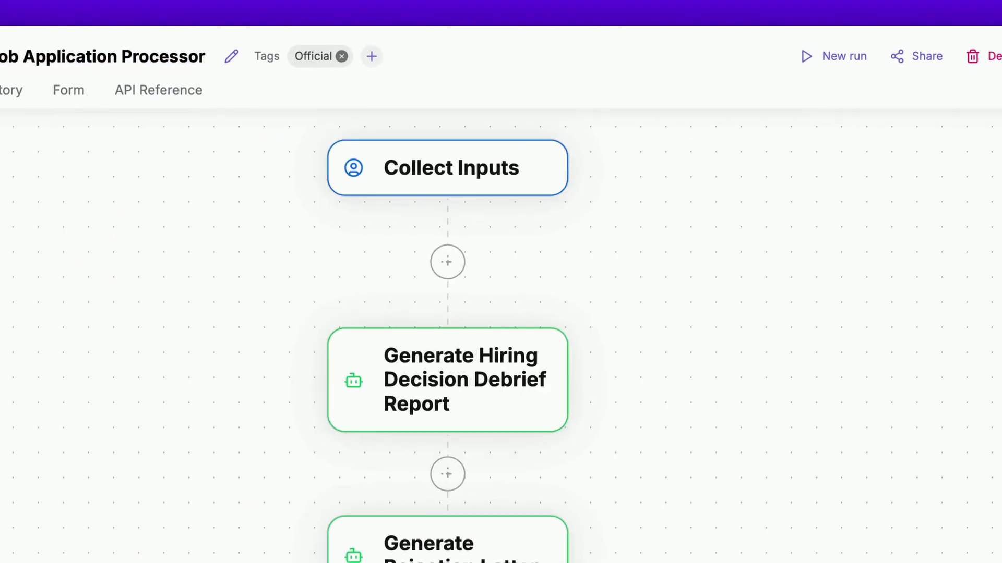
drag(110, 58, 367, 48)
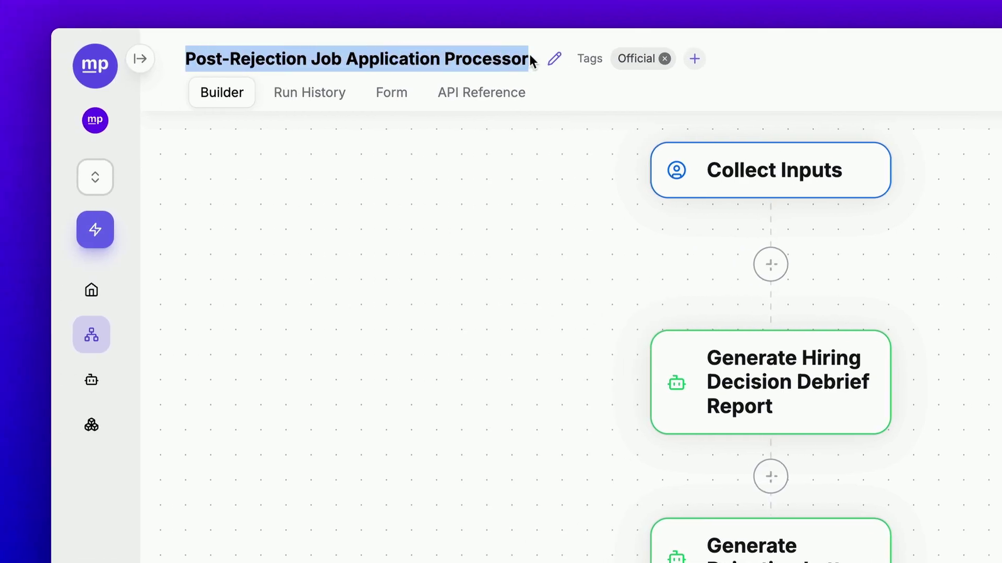
click(524, 267)
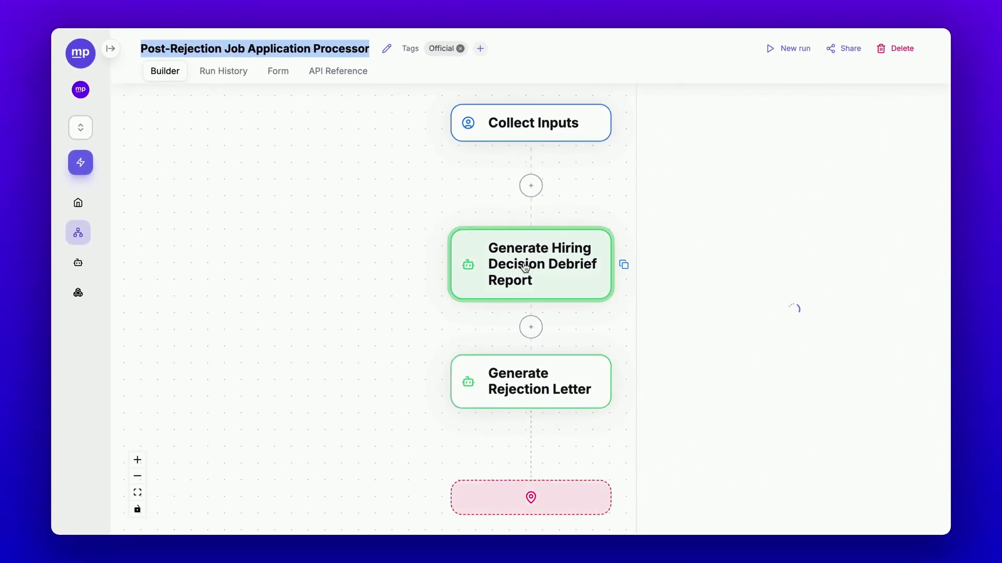
drag(578, 172, 492, 183)
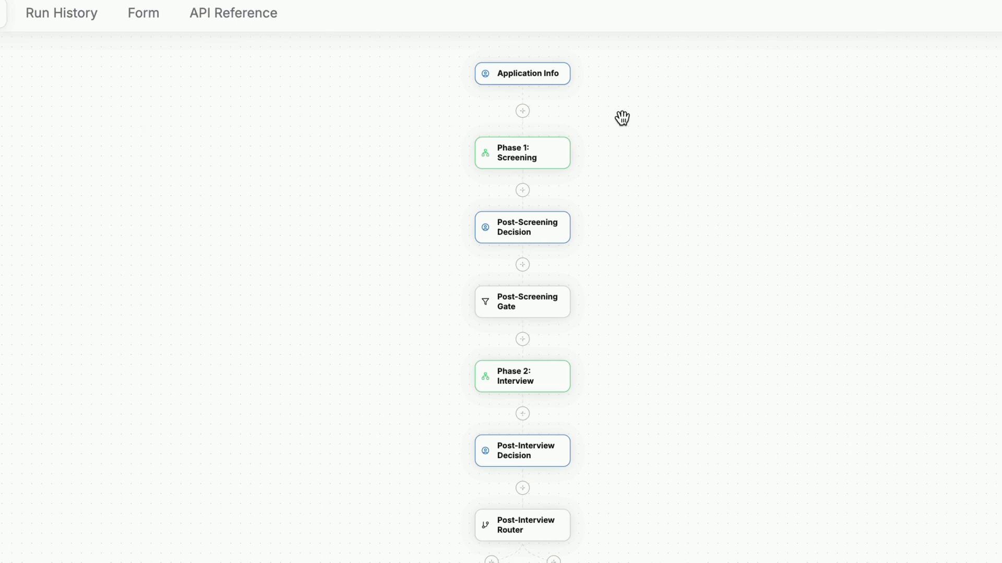
- Start a new run with the candidate's CV PDF and the Research Engineer job description
click(785, 47)
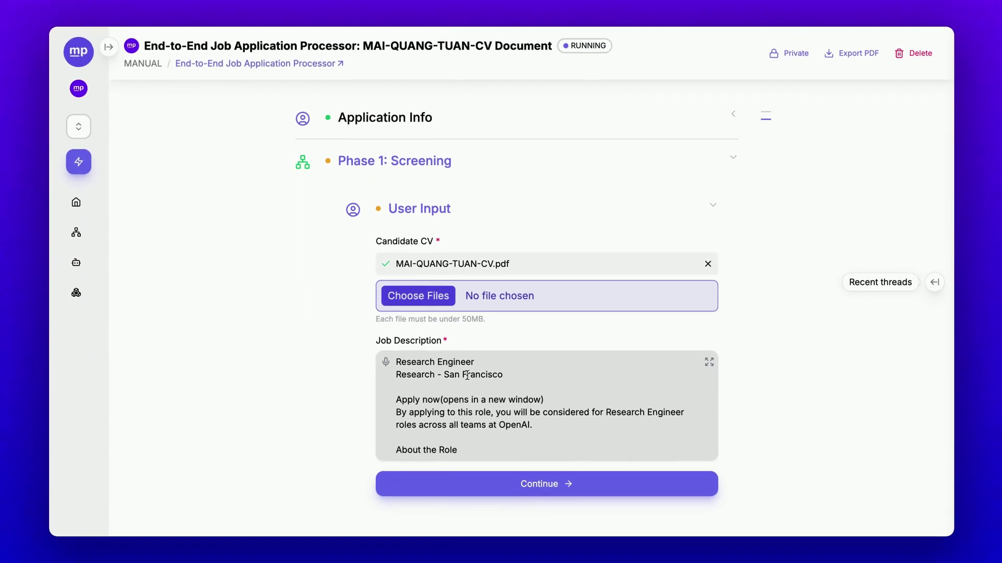
double_click(472, 433)
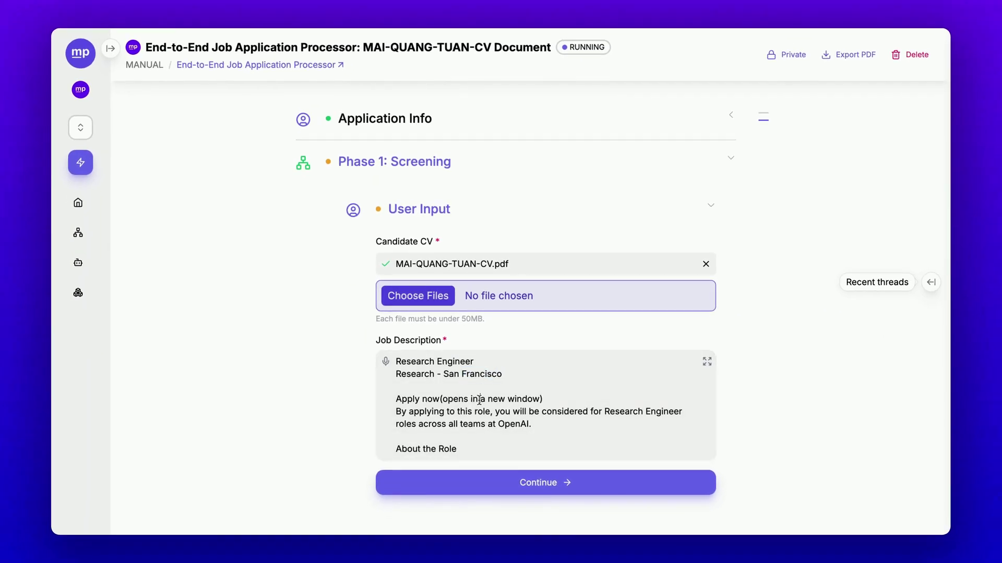
scroll(479, 400, down, 3)
scroll(478, 401, up, 3)
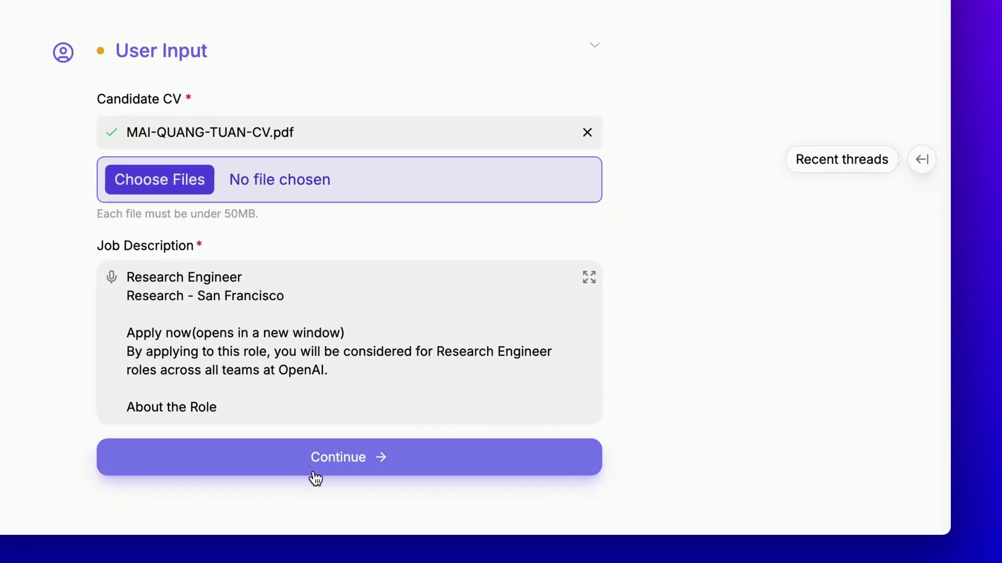
click(315, 476)
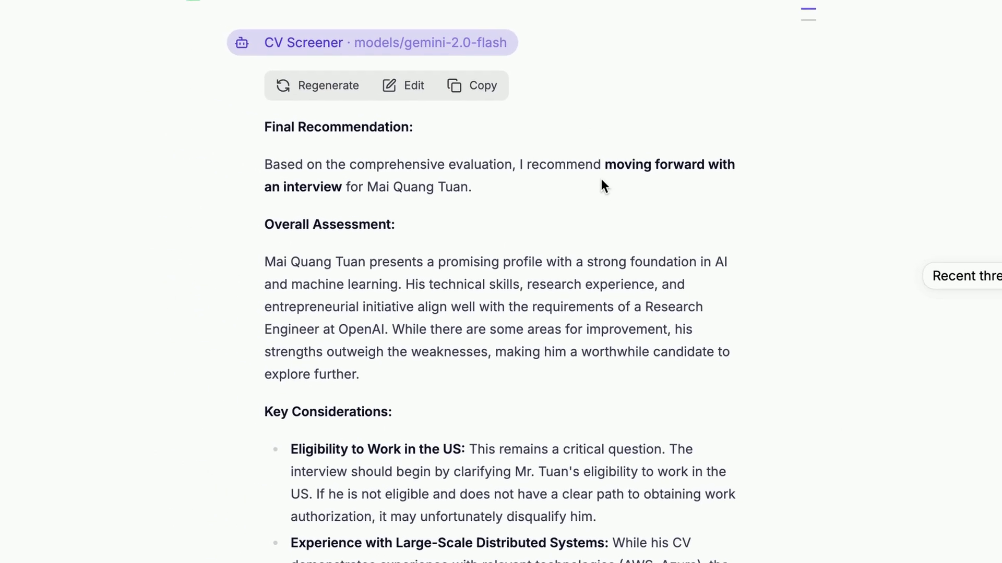
- Select the screener's final recommendation and move down to the Post-Screening Decision form
drag(605, 165, 656, 188)
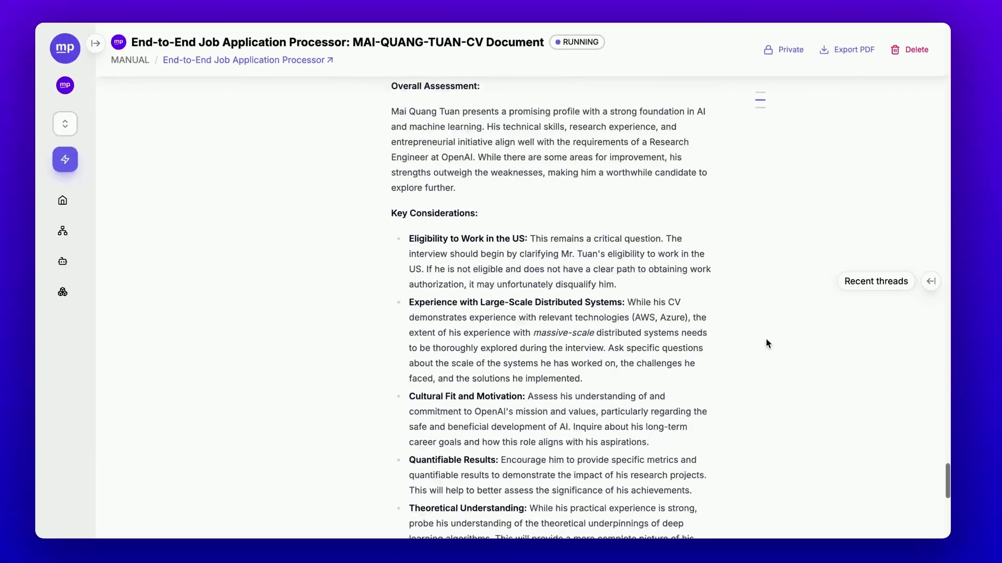
scroll(765, 342, down, 10)
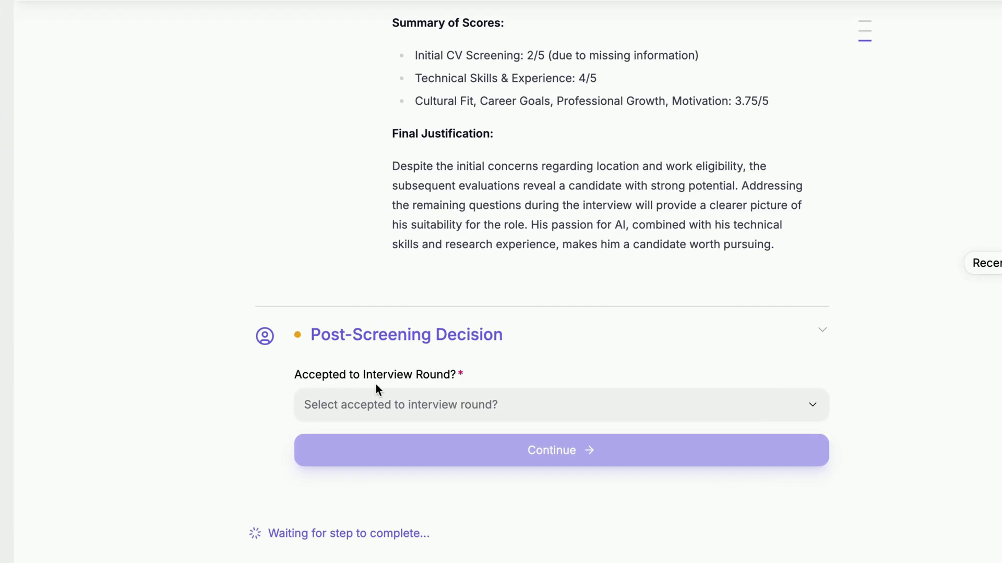
- Answer Yes to 'Accepted to Interview Round?' and submit the screening decision
click(399, 392)
click(399, 424)
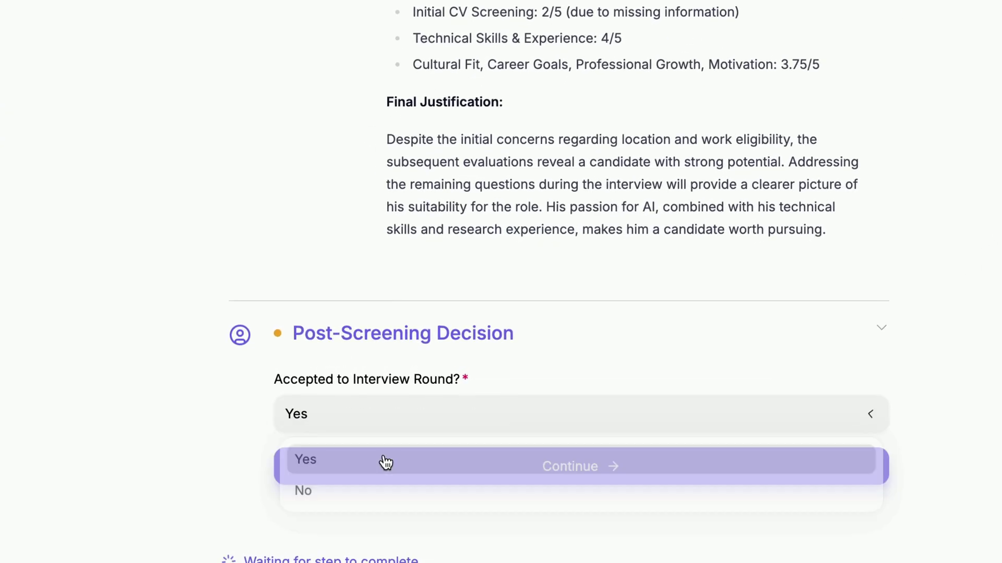
click(367, 447)
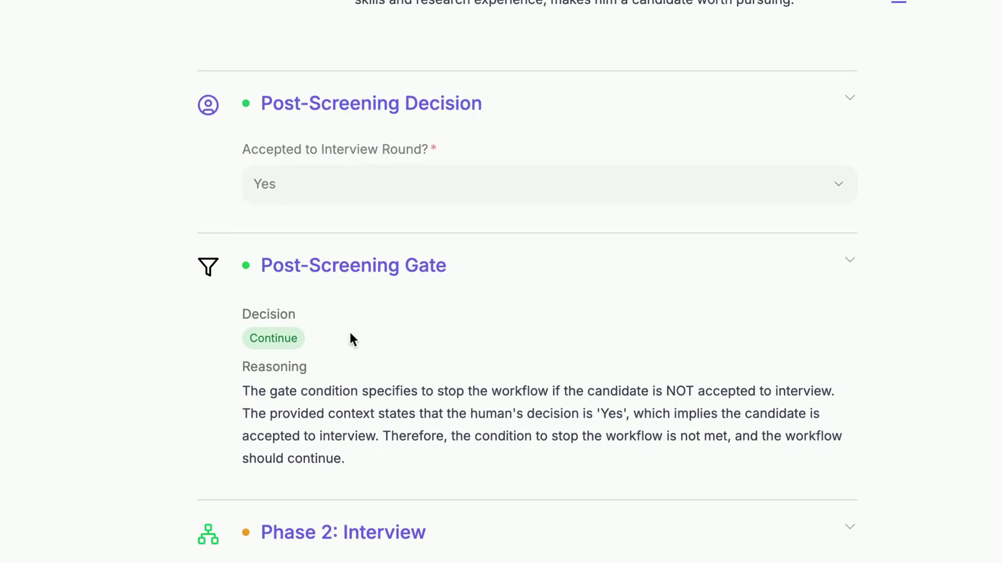
- Check the gate's Continue decision and scroll down to the Phase 2: Interview input
scroll(398, 399, down, 3)
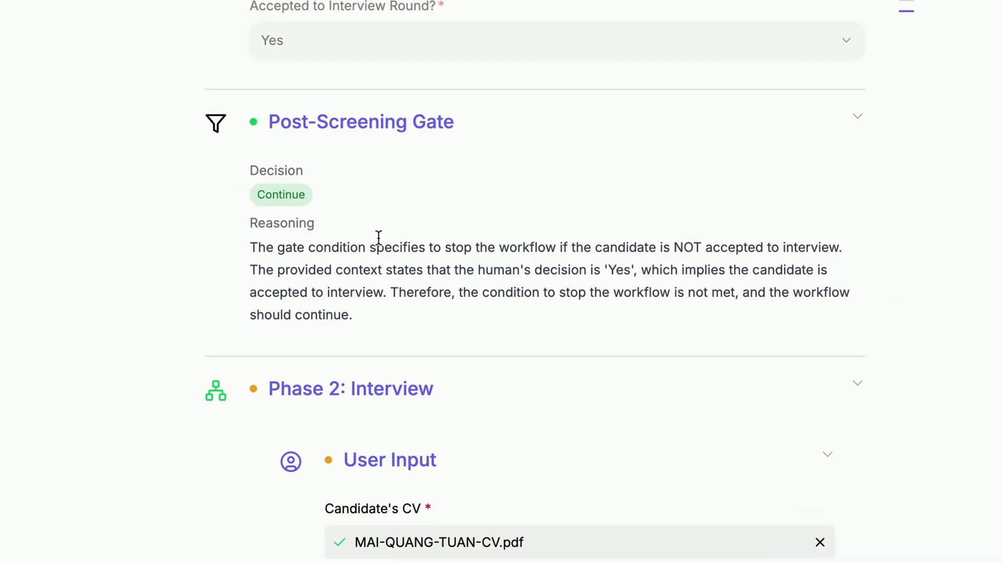
drag(241, 161, 315, 197)
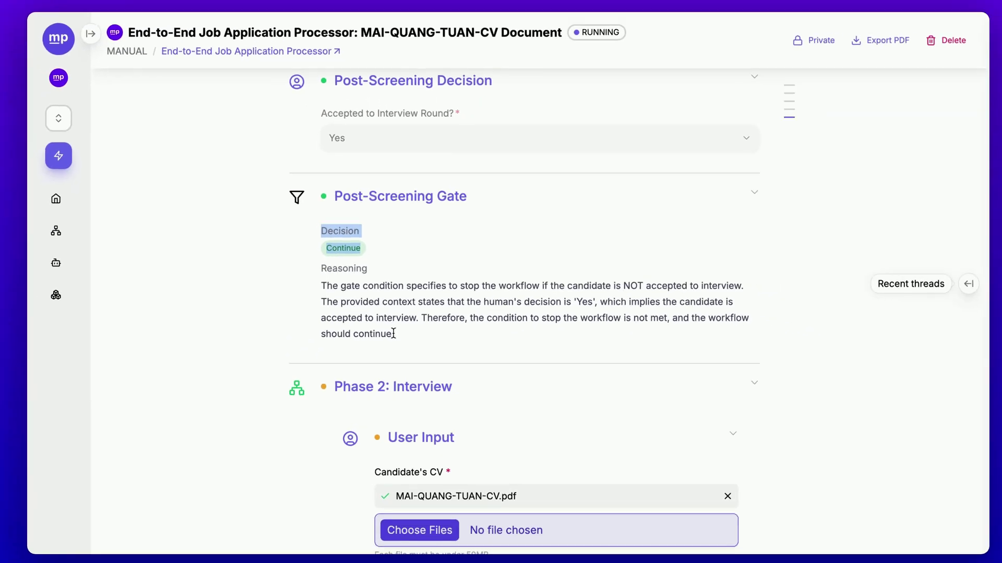
click(483, 386)
scroll(482, 386, down, 3)
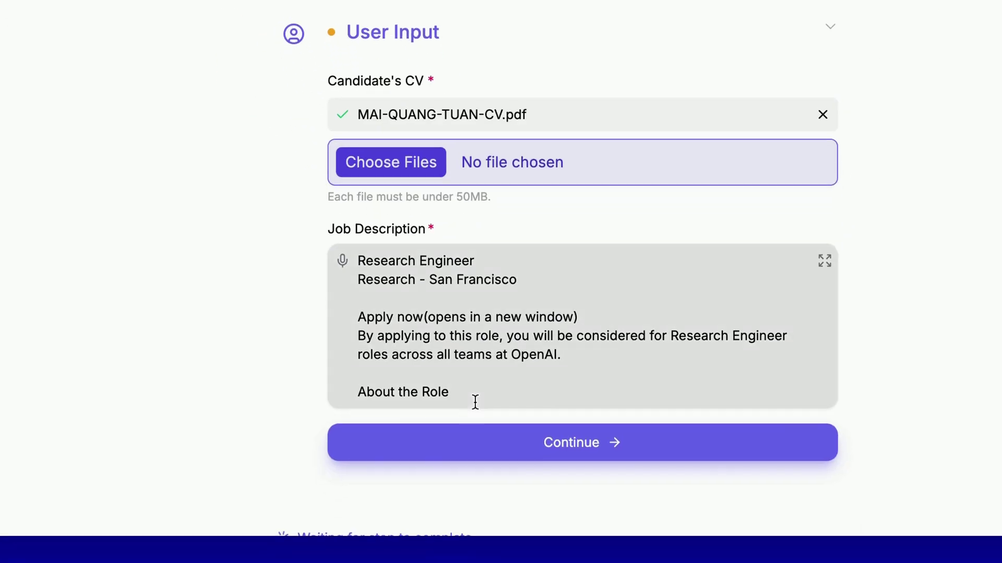
- Send the CV and job description into Phase 2 and review the Interview Strategy: Areas to Explore output
click(481, 447)
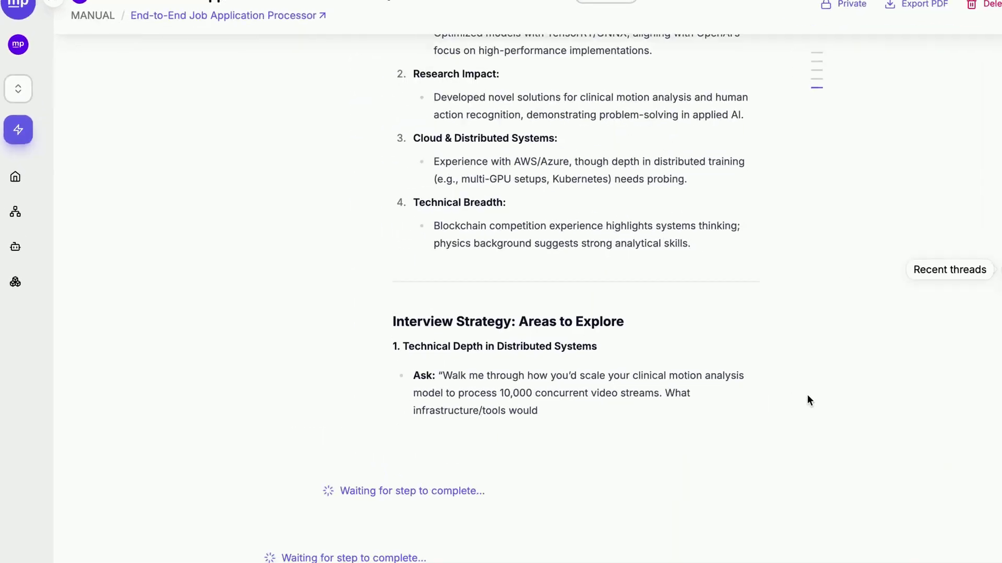
drag(253, 306, 647, 317)
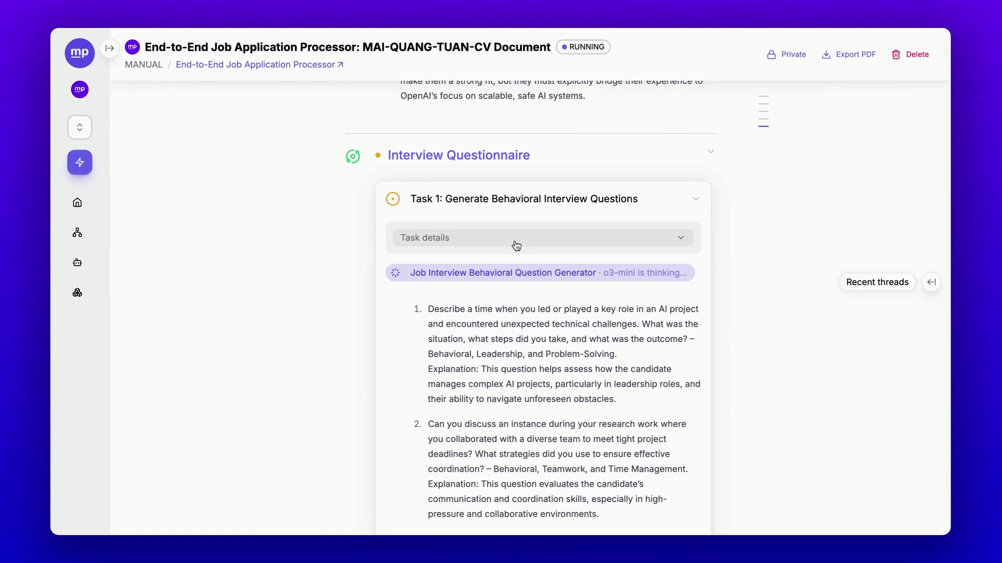
- Read the task descriptions for Task 1 and Task 2 of the interview questionnaire
click(425, 241)
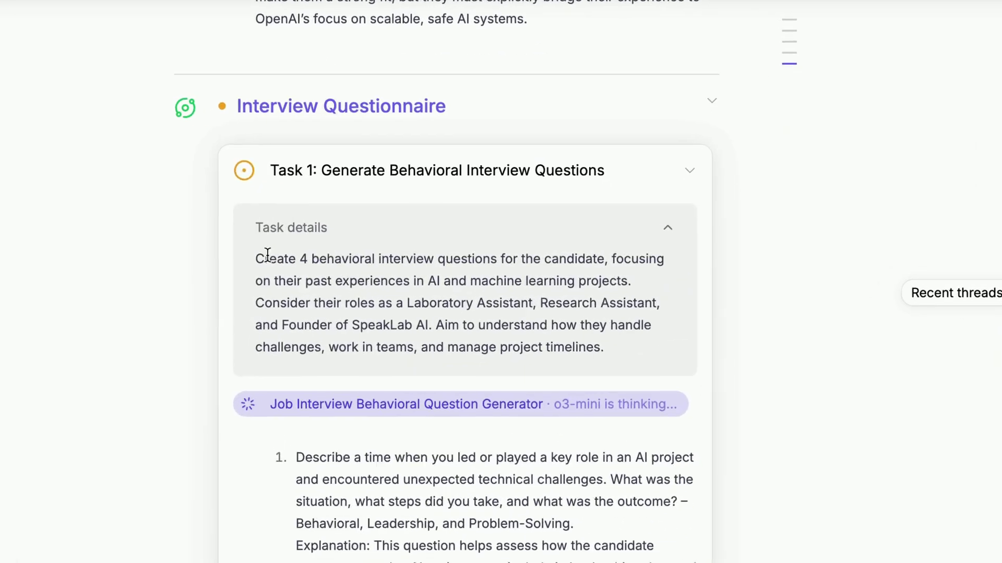
drag(256, 259, 283, 255)
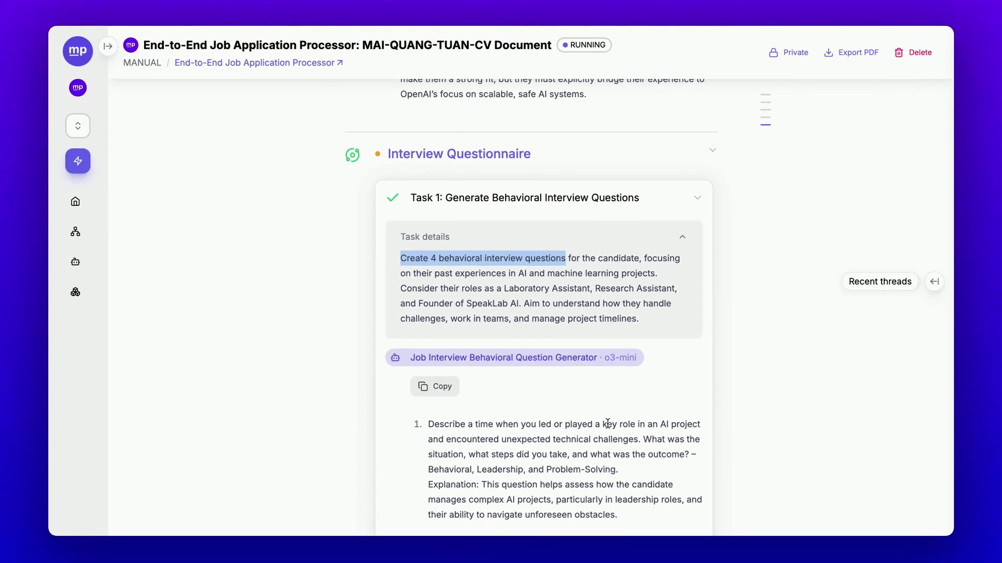
scroll(630, 445, down, 10)
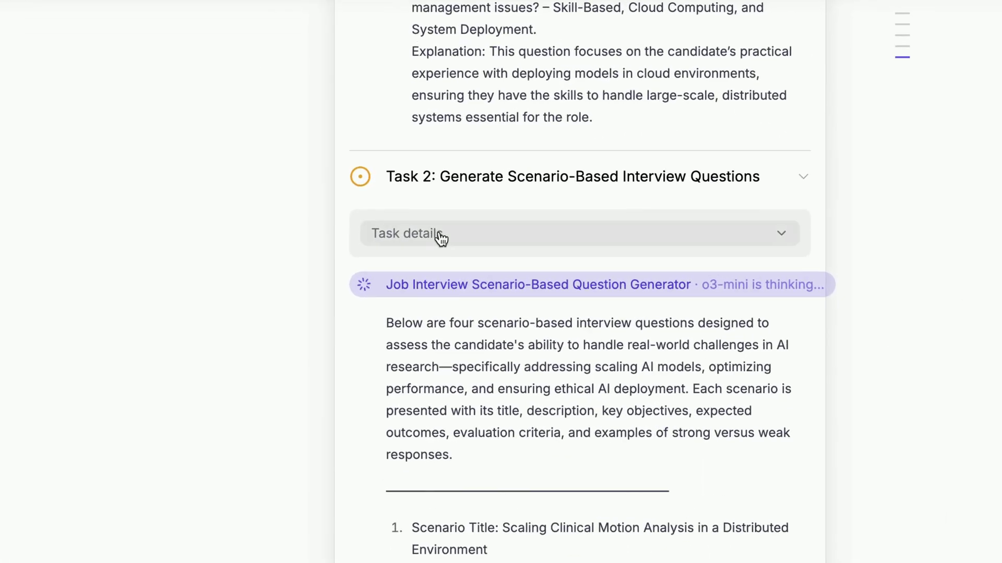
click(440, 237)
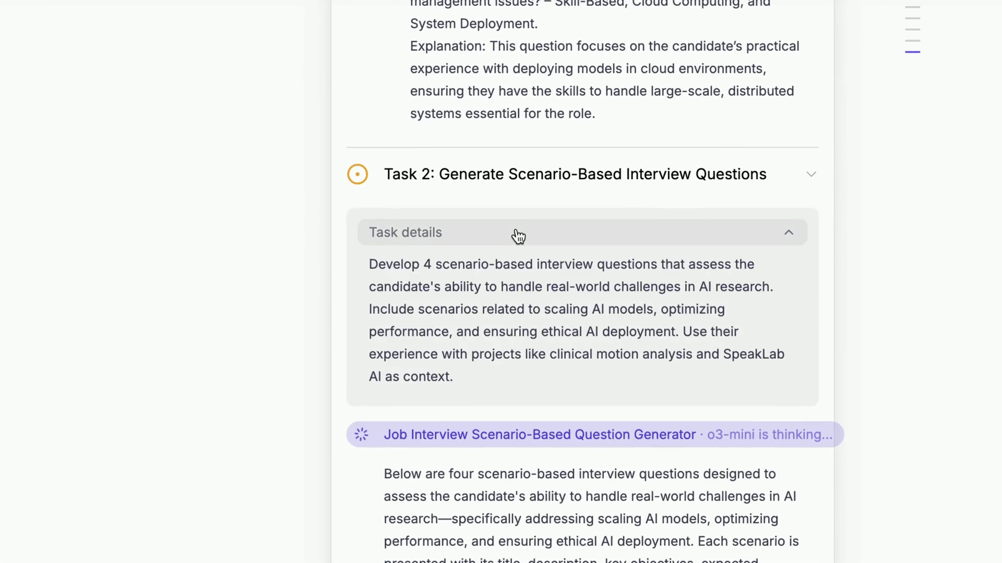
click(508, 243)
scroll(834, 324, down, 20)
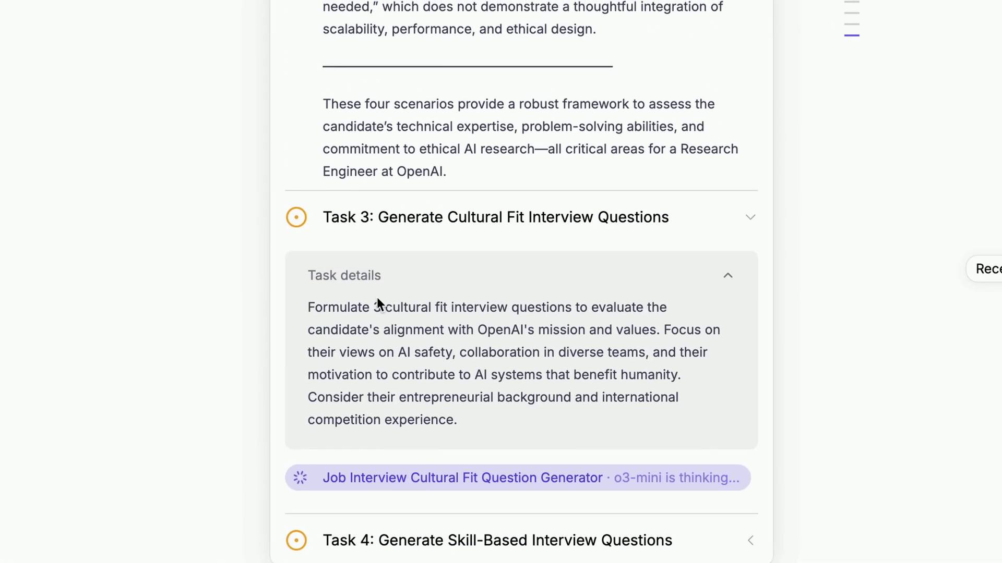
- Review the cultural-fit and skill-based question tasks, then scroll down to Post-Interview Decision
drag(377, 296, 509, 309)
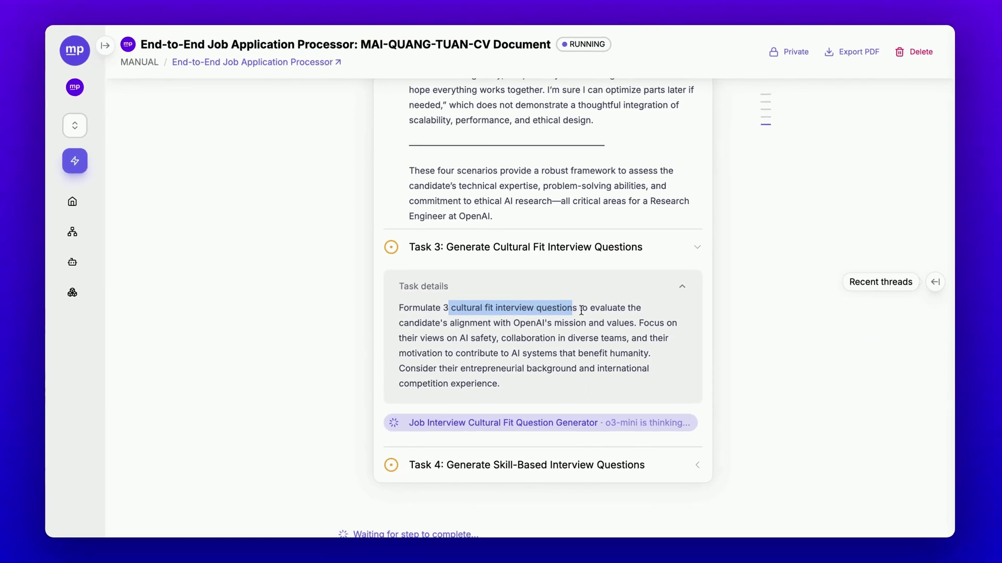
scroll(671, 365, down, 10)
click(671, 365)
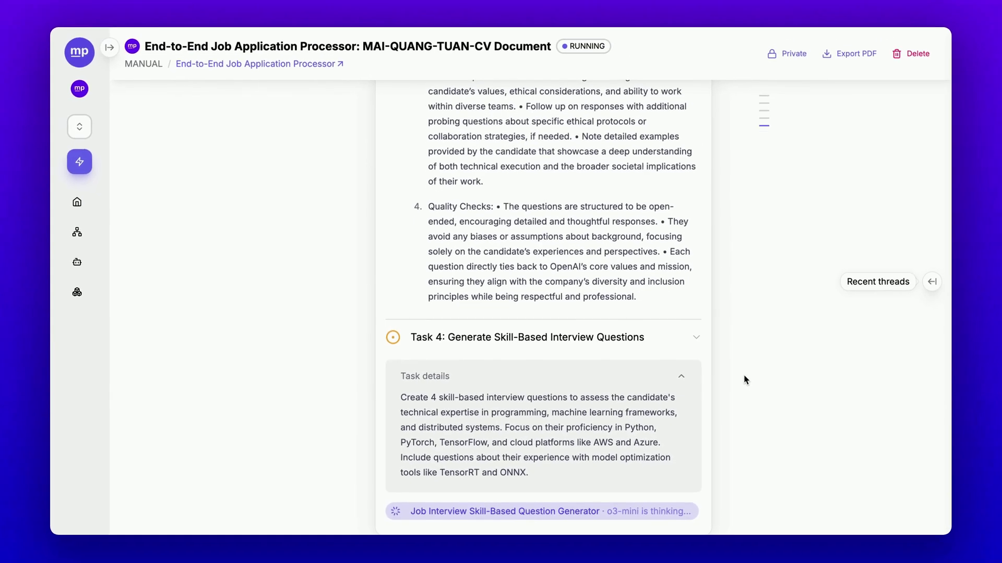
scroll(814, 392, down, 2)
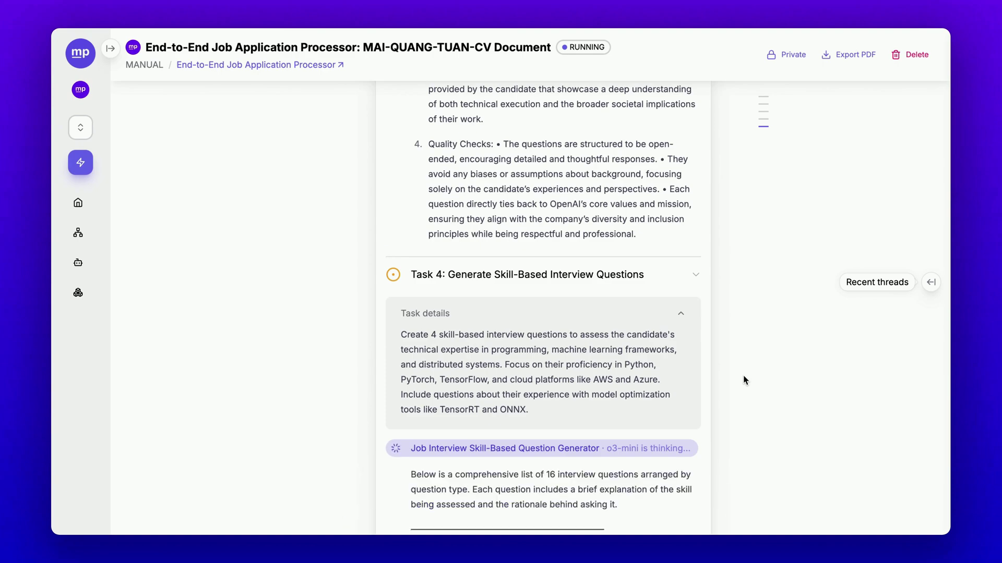
scroll(705, 396, down, 3)
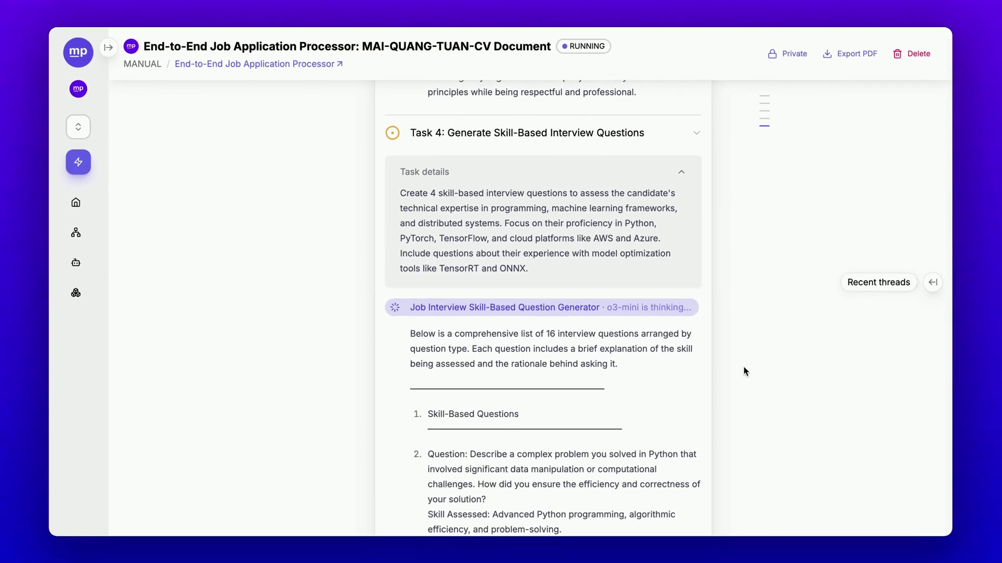
scroll(773, 389, down, 1)
scroll(743, 366, down, 5)
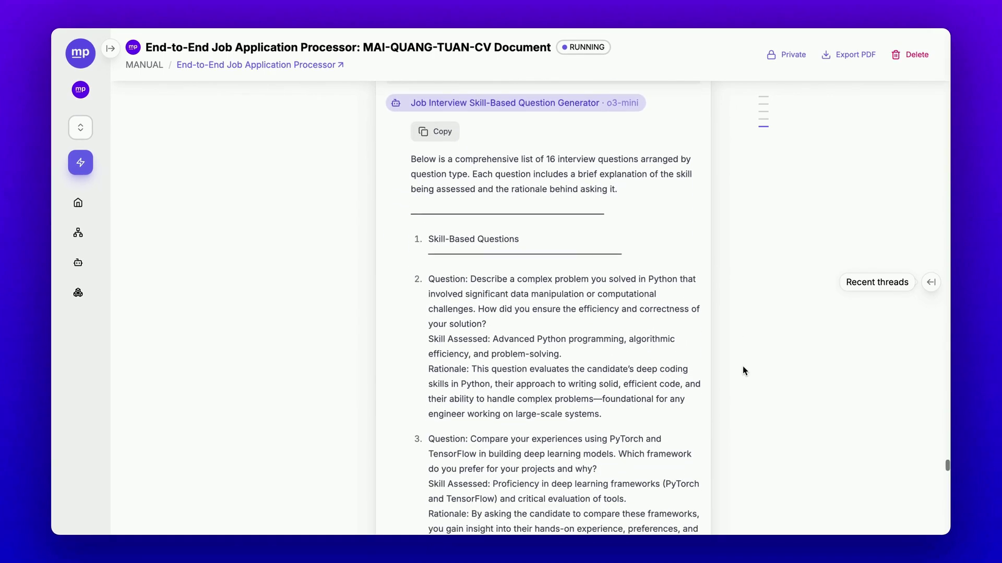
scroll(742, 368, down, 13)
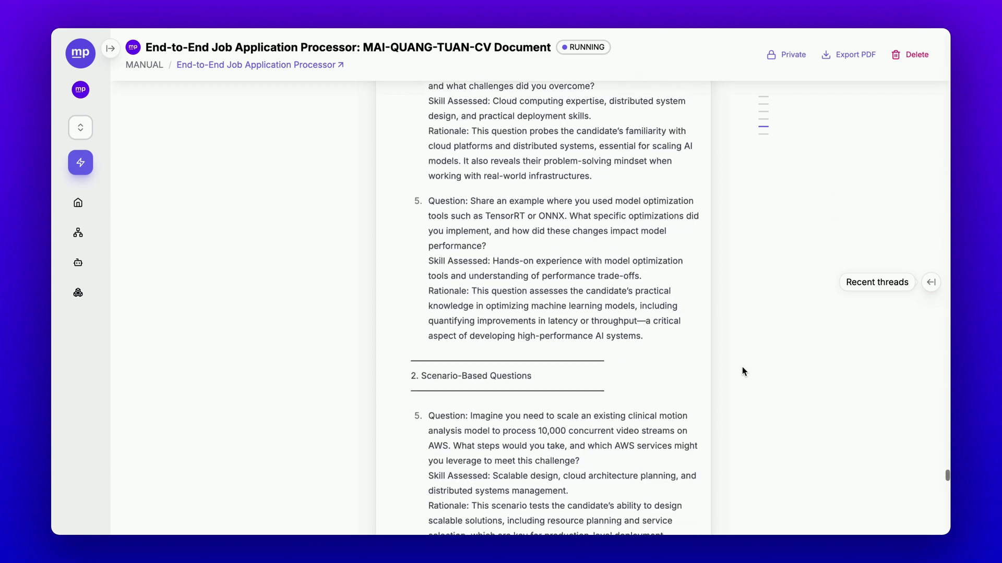
- Answer Yes to 'Accepted to Job?' with raw comments N/A and submit
scroll(742, 368, down, 10)
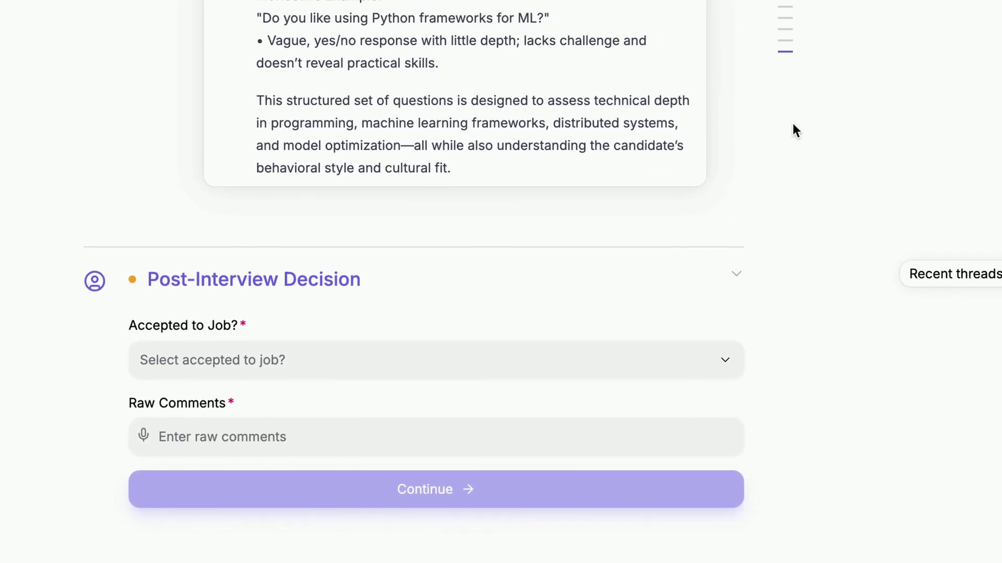
mouse_move(787, 37)
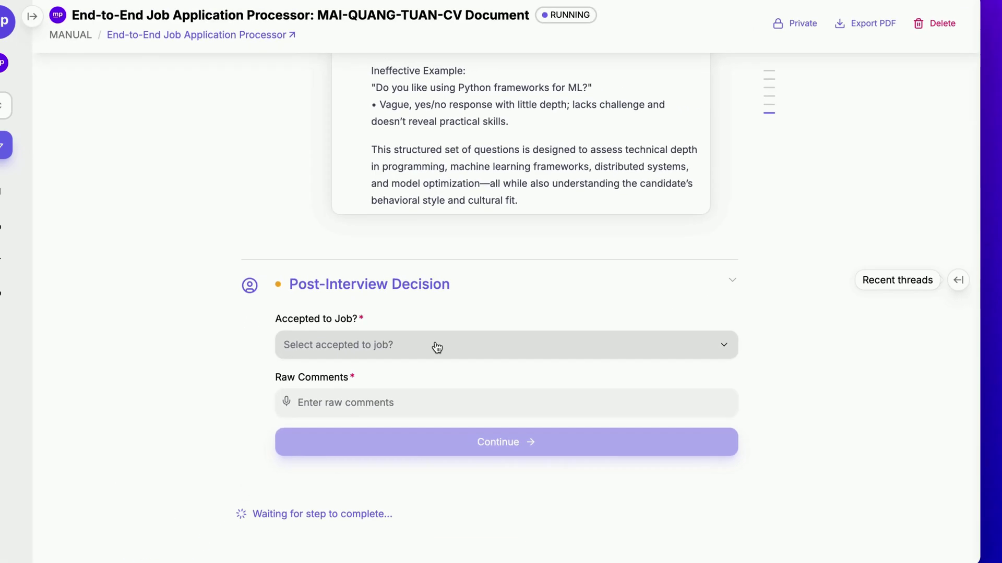
click(343, 363)
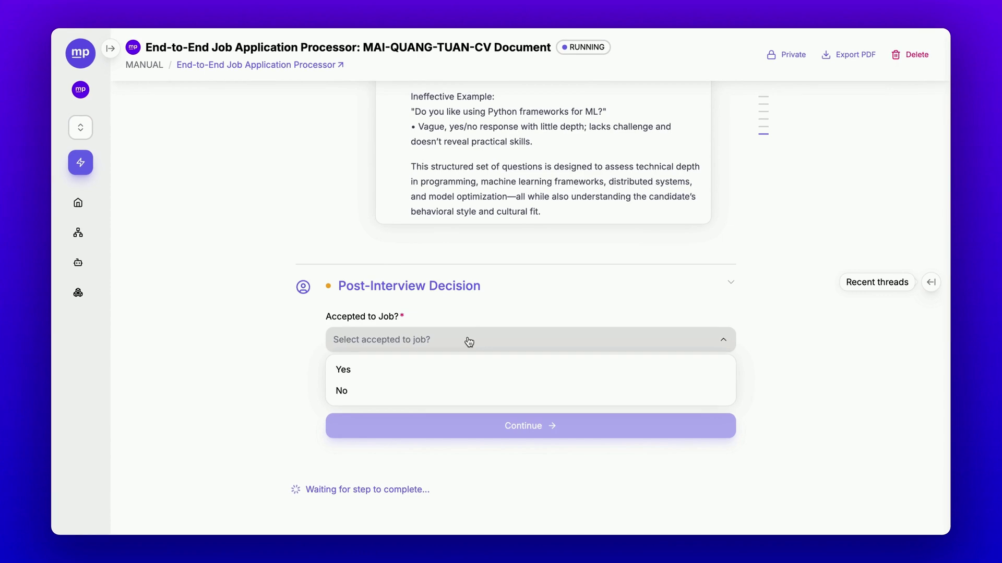
click(438, 375)
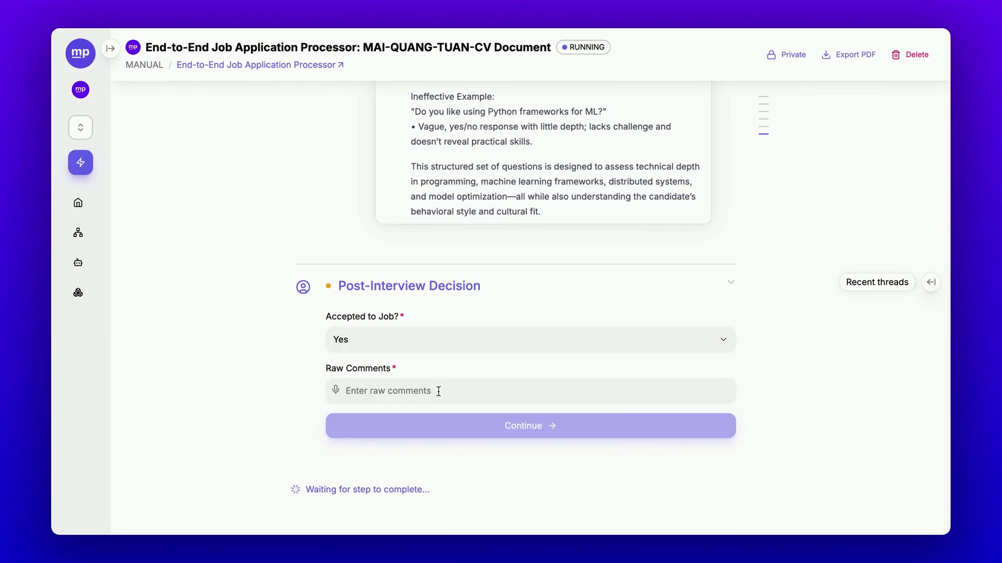
text(N/A)
key(Return)
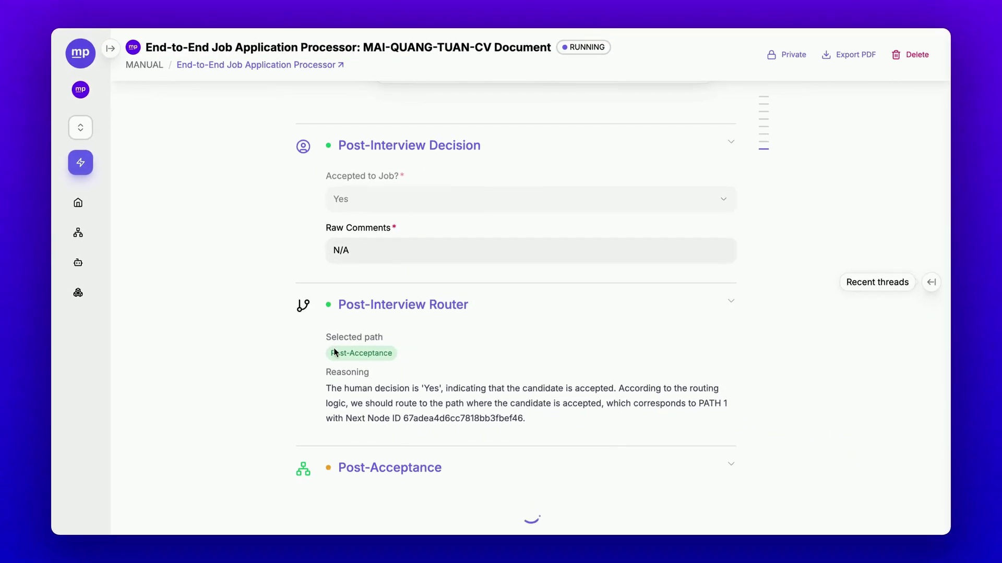
- Check the selected Post-Acceptance path and scroll down to Input Job Candidate Details
drag(316, 371, 410, 374)
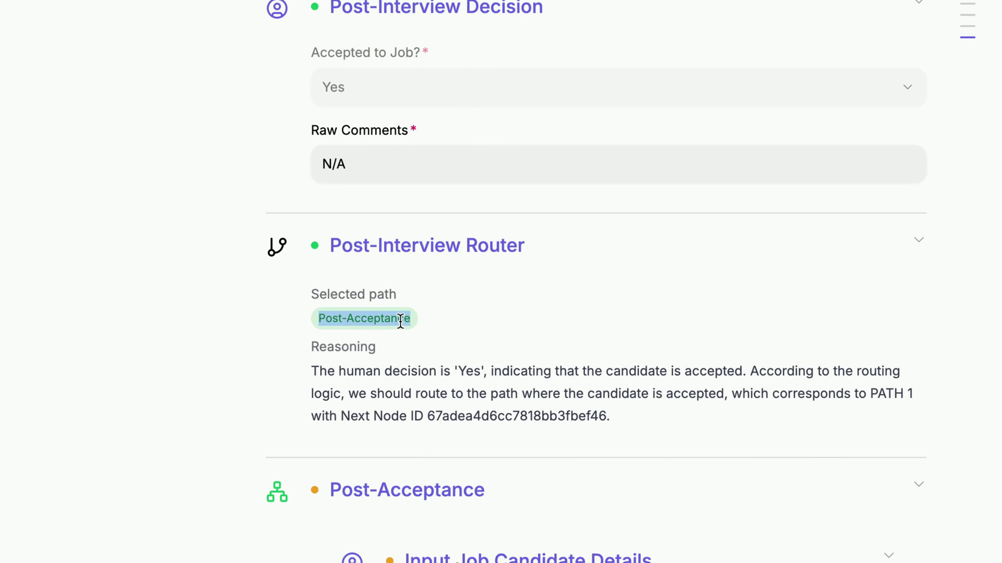
scroll(508, 387, down, 5)
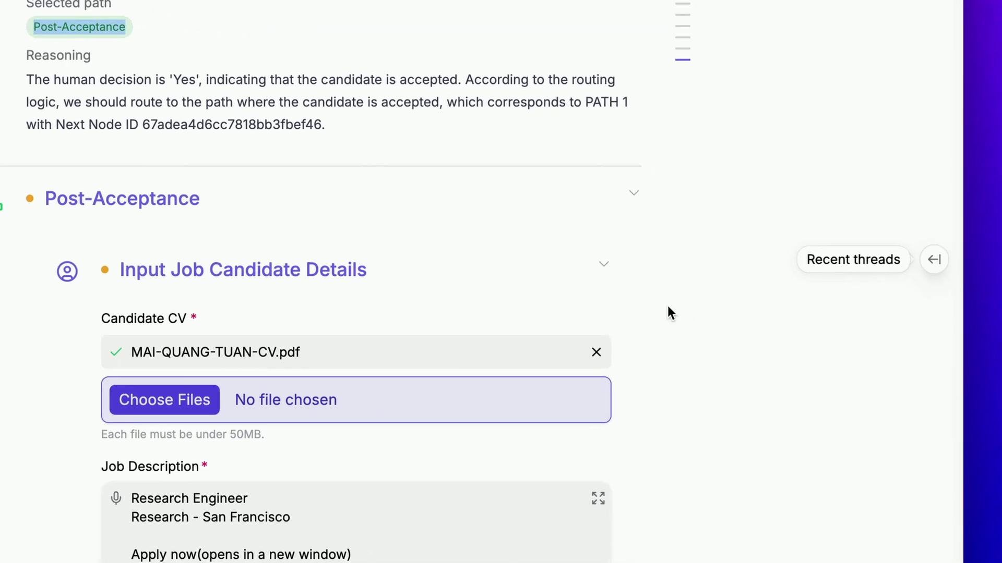
scroll(953, 326, down, 3)
scroll(656, 306, down, 4)
- Submit the candidate details and scroll through the onboarding/training plan to its closing summary
click(460, 395)
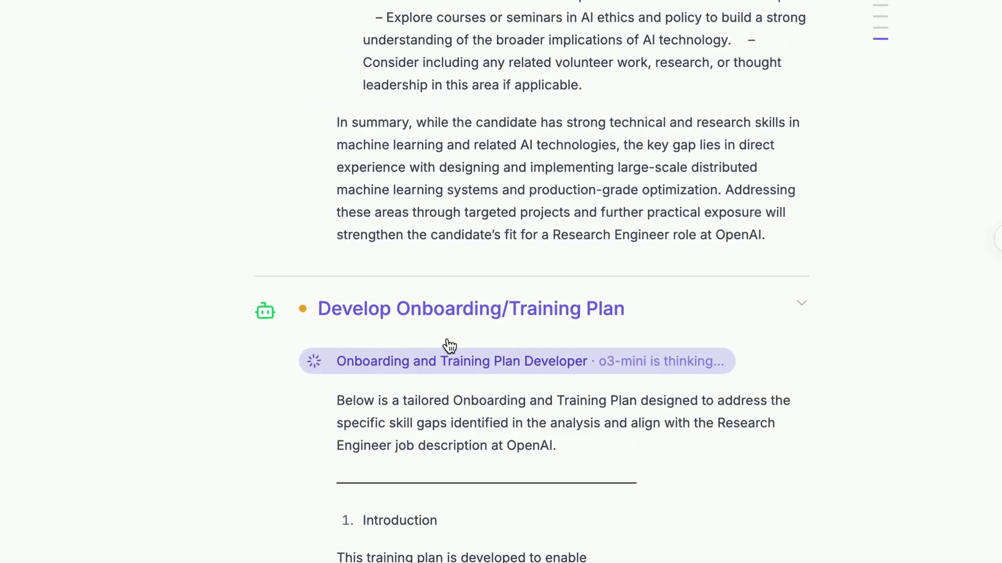
scroll(844, 412, down, 20)
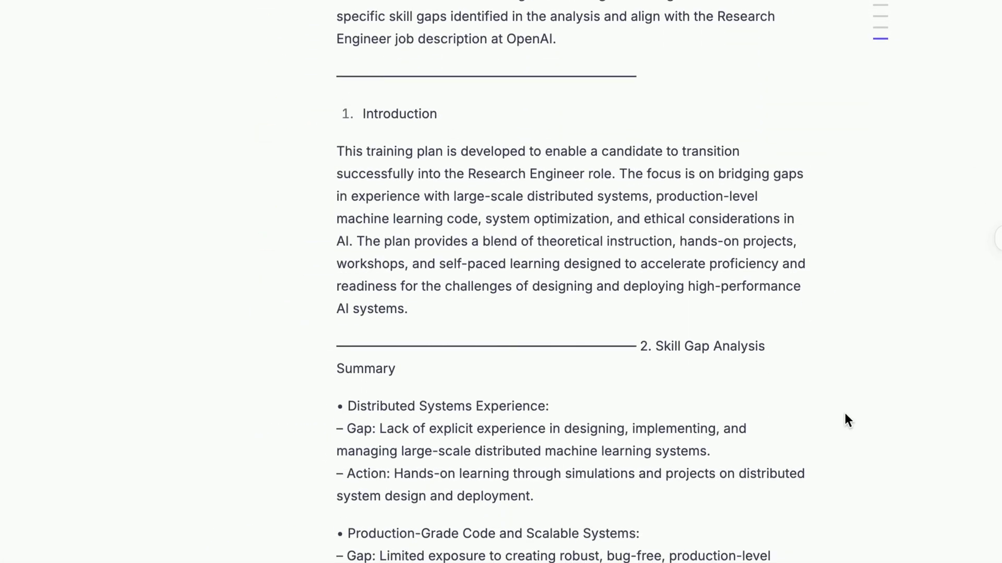
scroll(311, 64, up, 1)
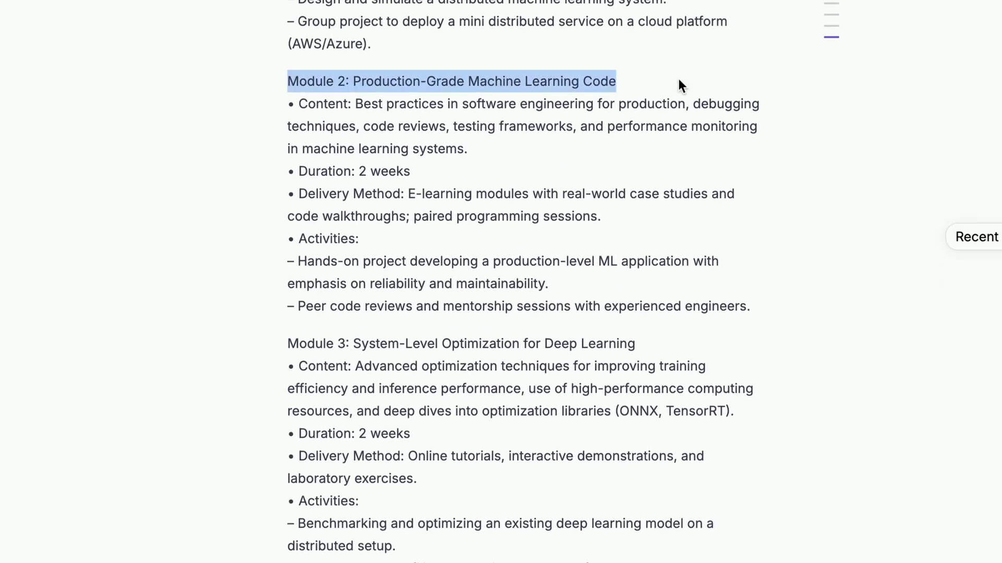
scroll(678, 86, down, 15)
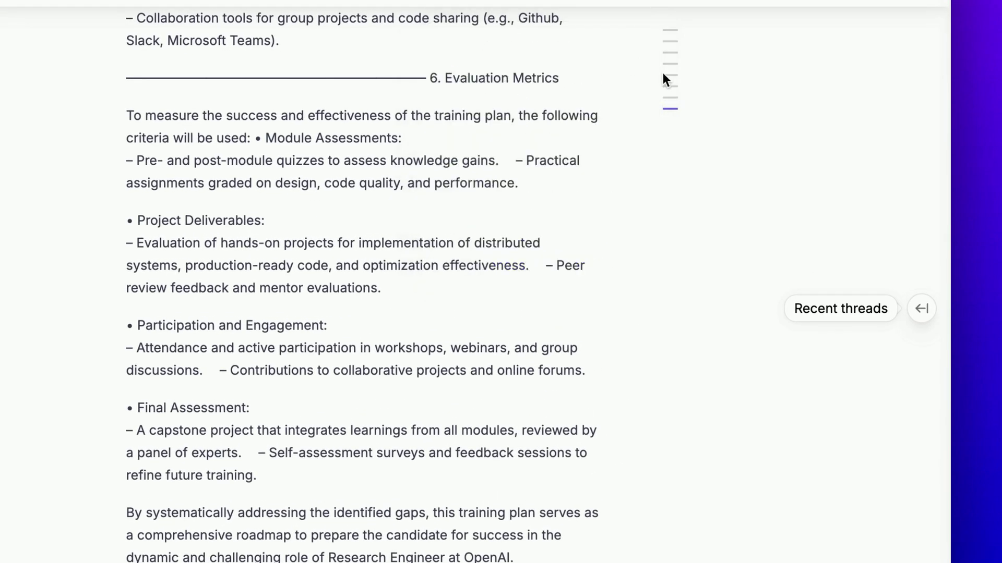
scroll(618, 245, up, 9)
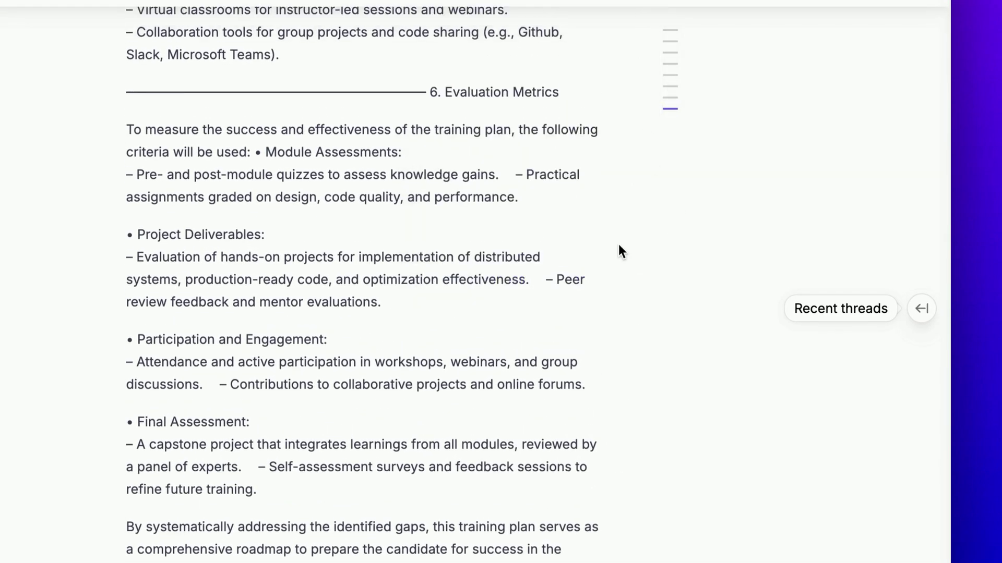
scroll(618, 244, down, 9)
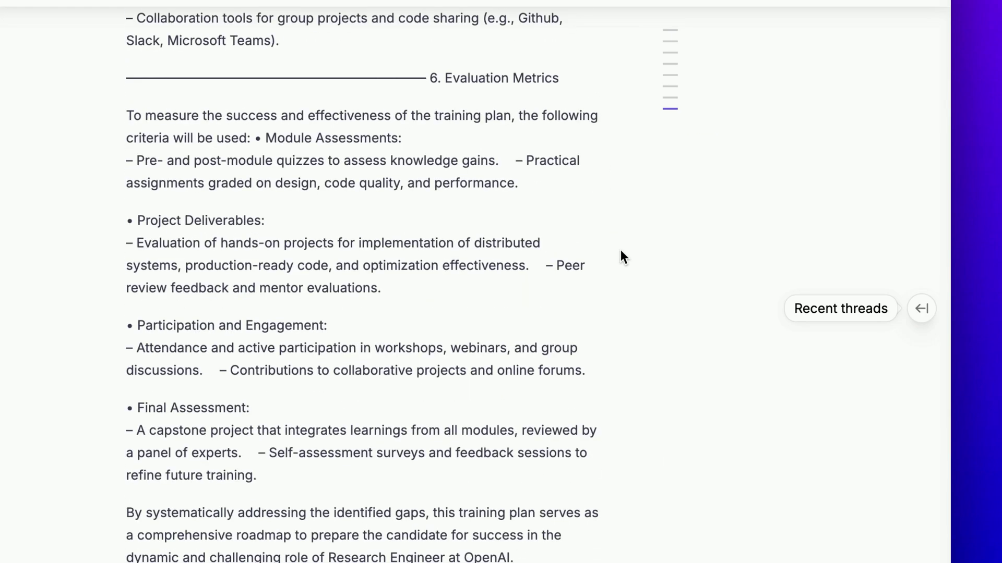